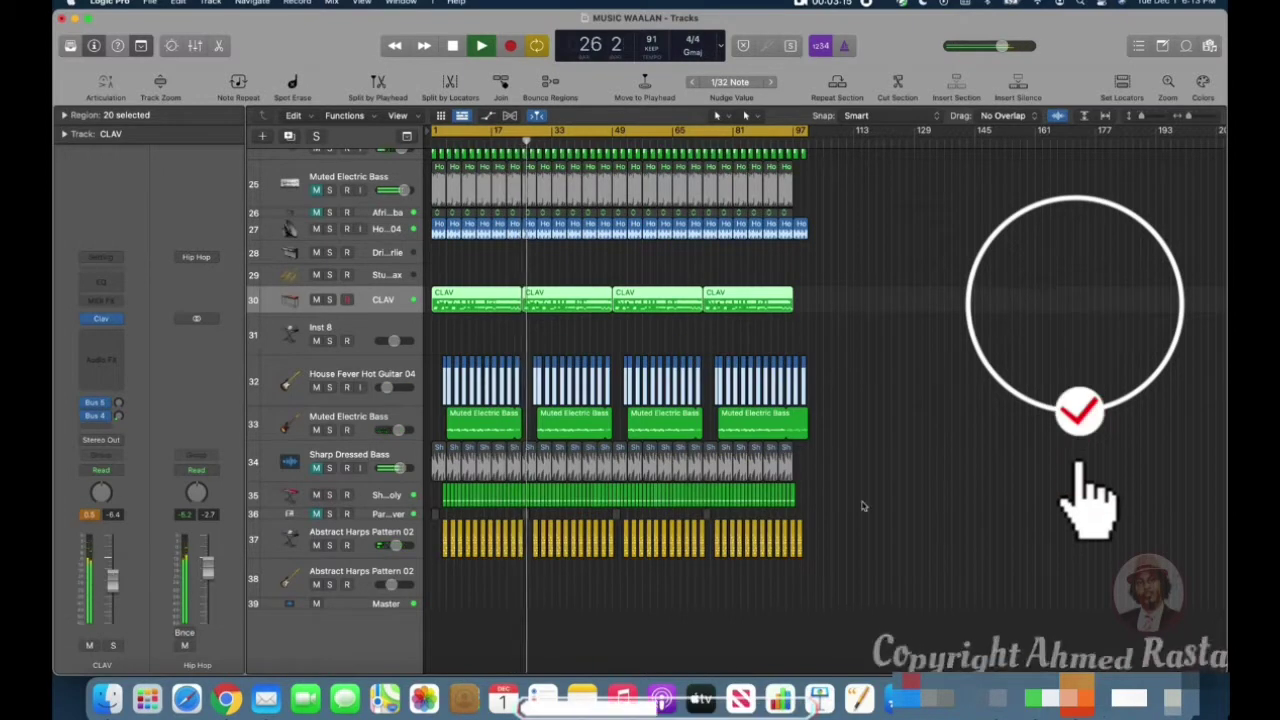
Step: Step through the Inst 2, Neo Soul+, Inst 4 and Swirling Wurly_bip tracks, and open the mixer
{"action": "scroll", "coordinate": [860, 506], "scroll_direction": "up", "scroll_amount": 5}
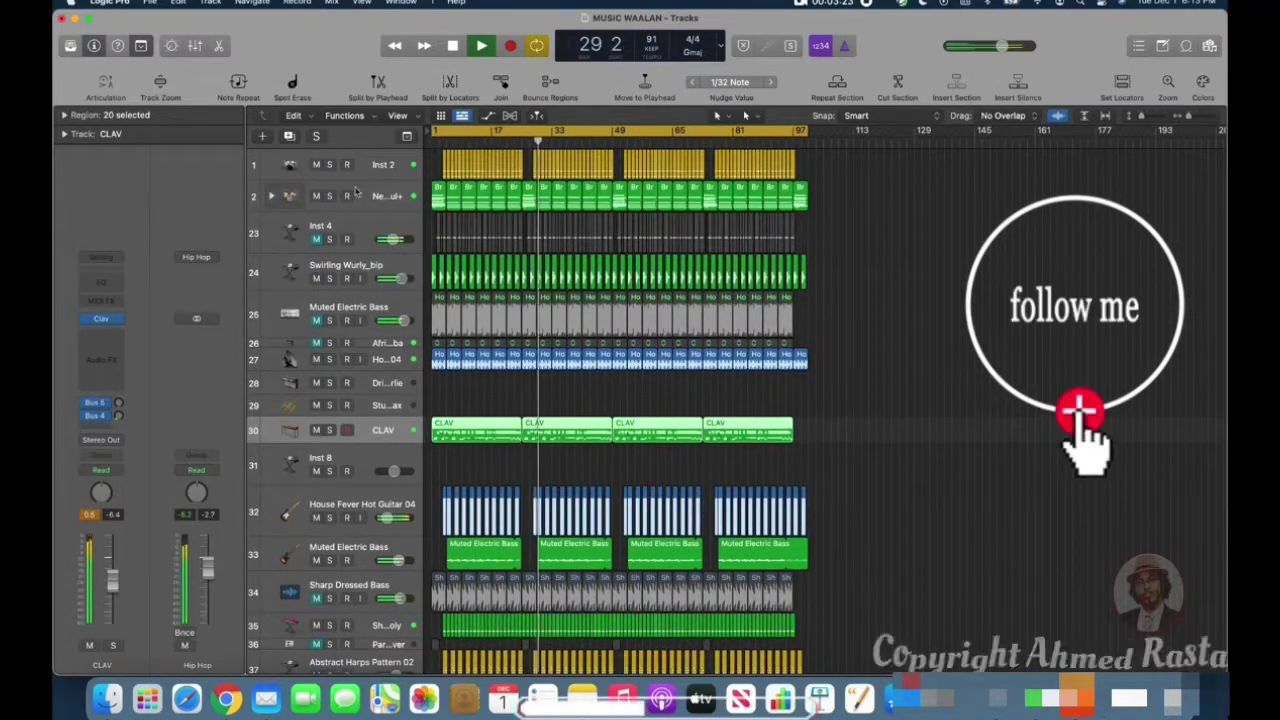
{"action": "left_click", "coordinate": [365, 181]}
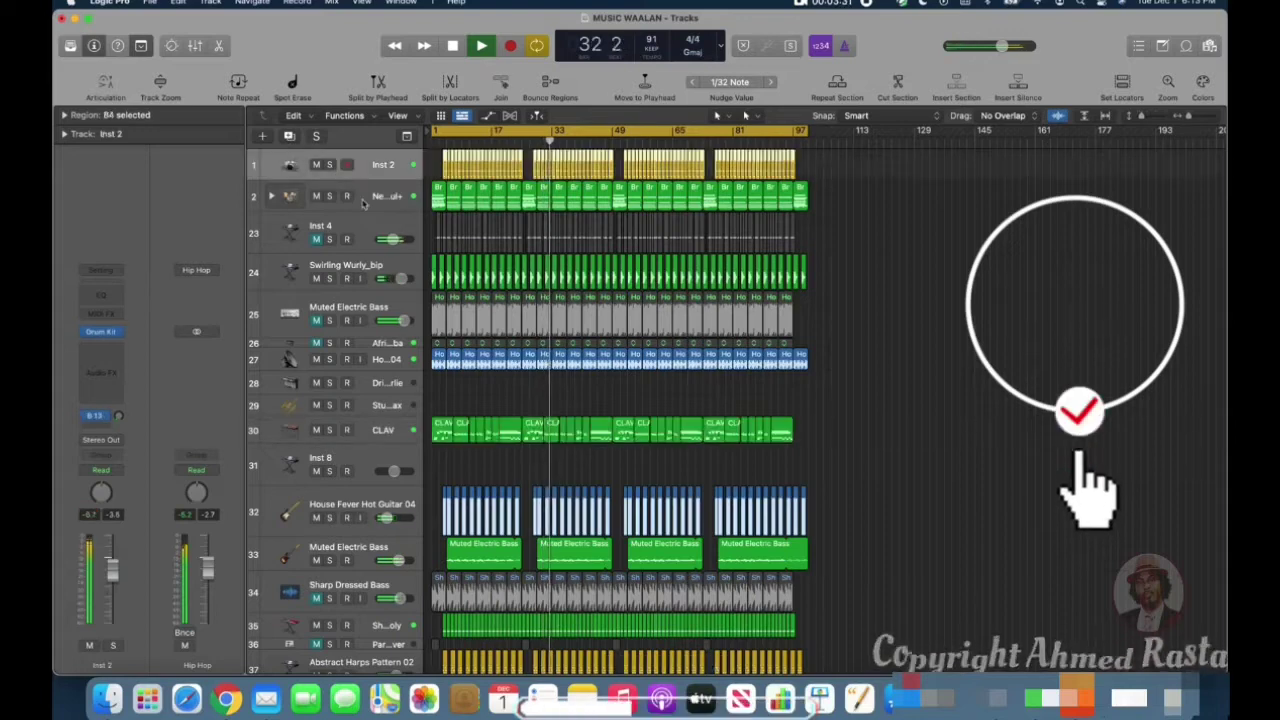
{"action": "left_click", "coordinate": [364, 205]}
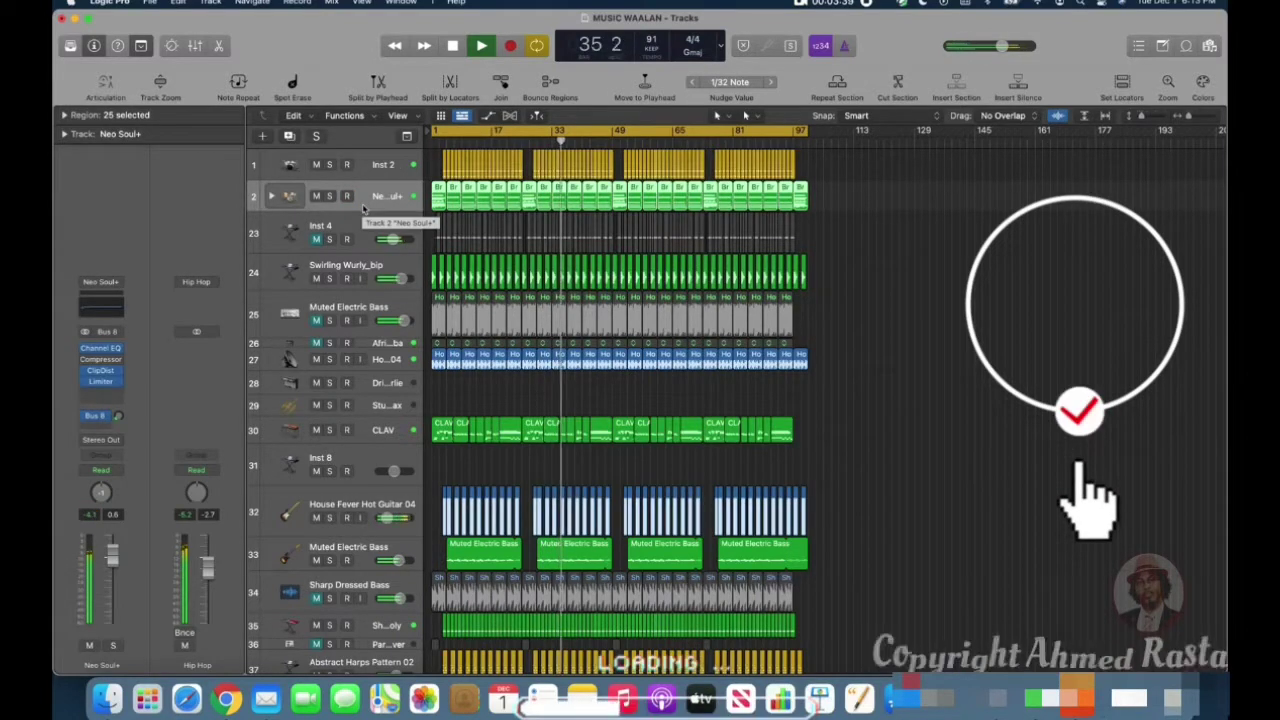
{"action": "left_click", "coordinate": [361, 232]}
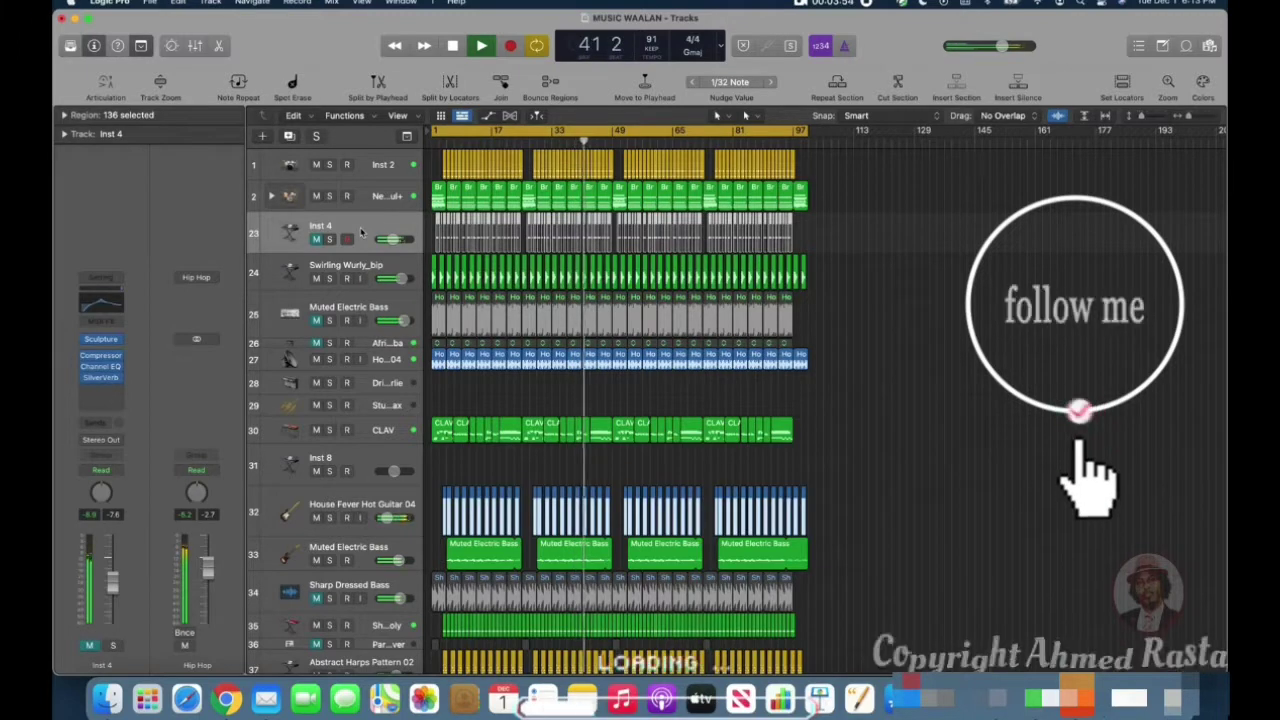
{"action": "left_click", "coordinate": [331, 241]}
{"action": "left_click", "coordinate": [331, 241]}
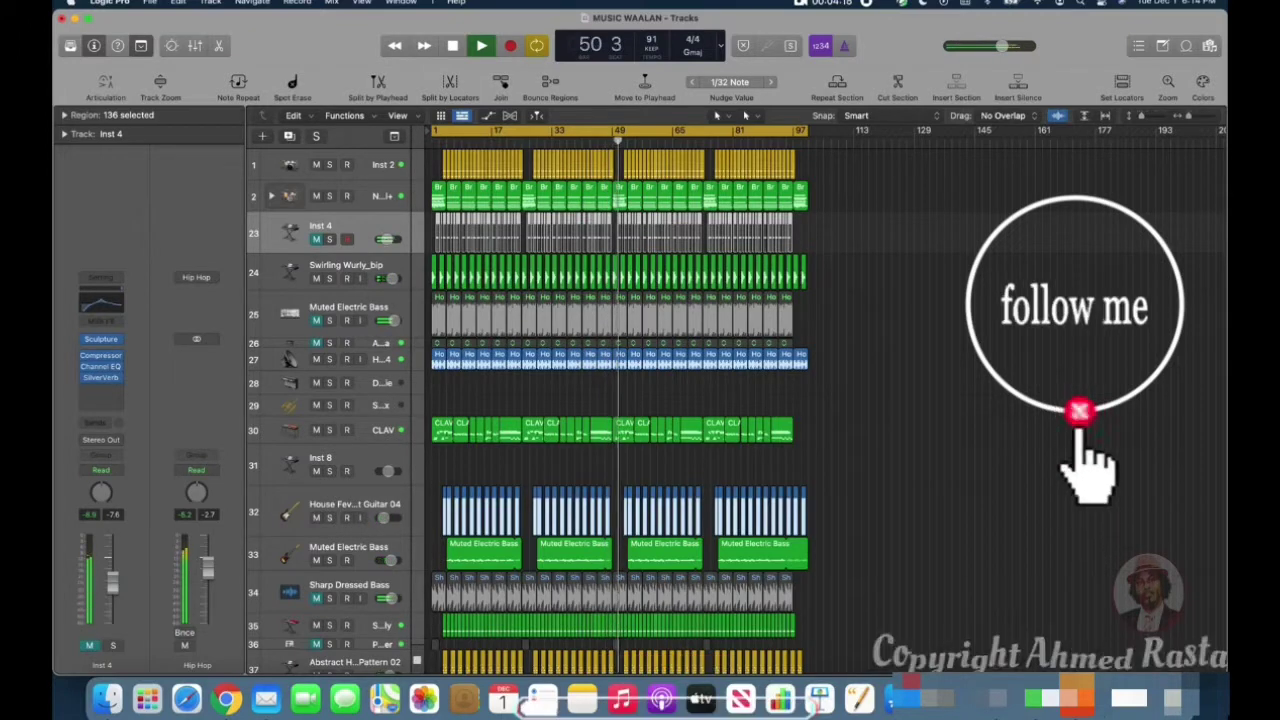
{"action": "left_click", "coordinate": [392, 264]}
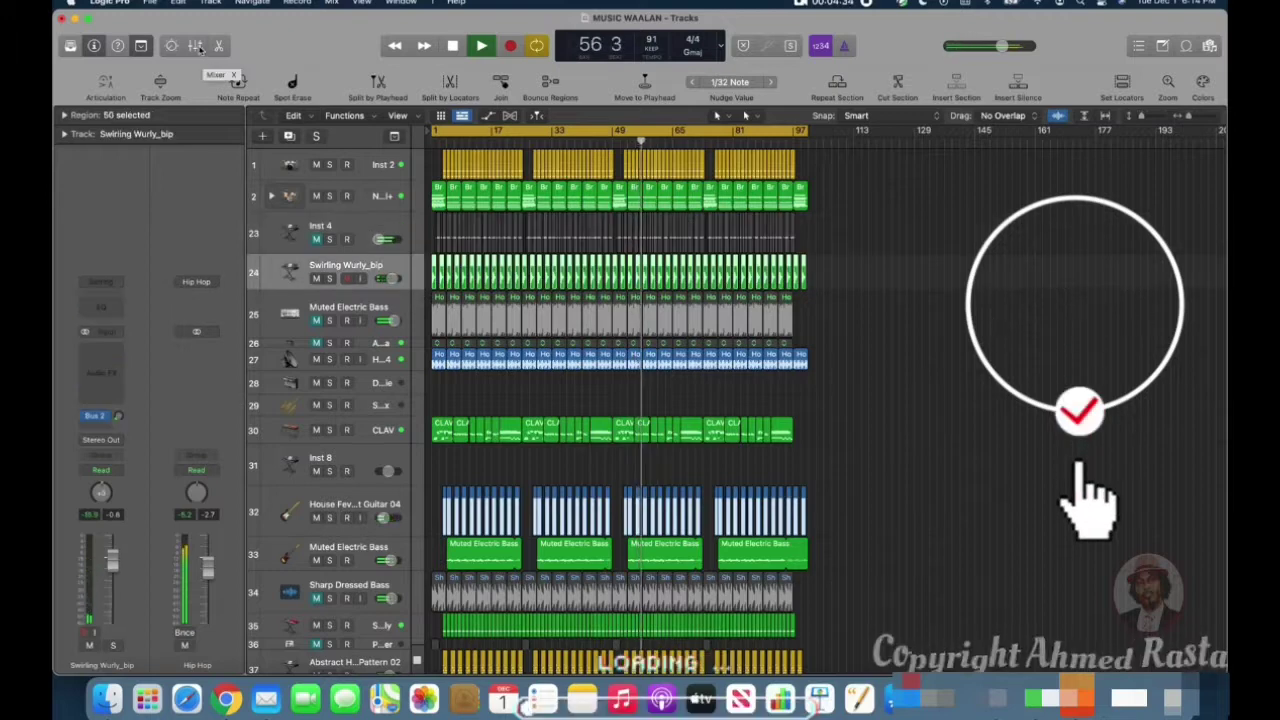
{"action": "key", "text": "x"}
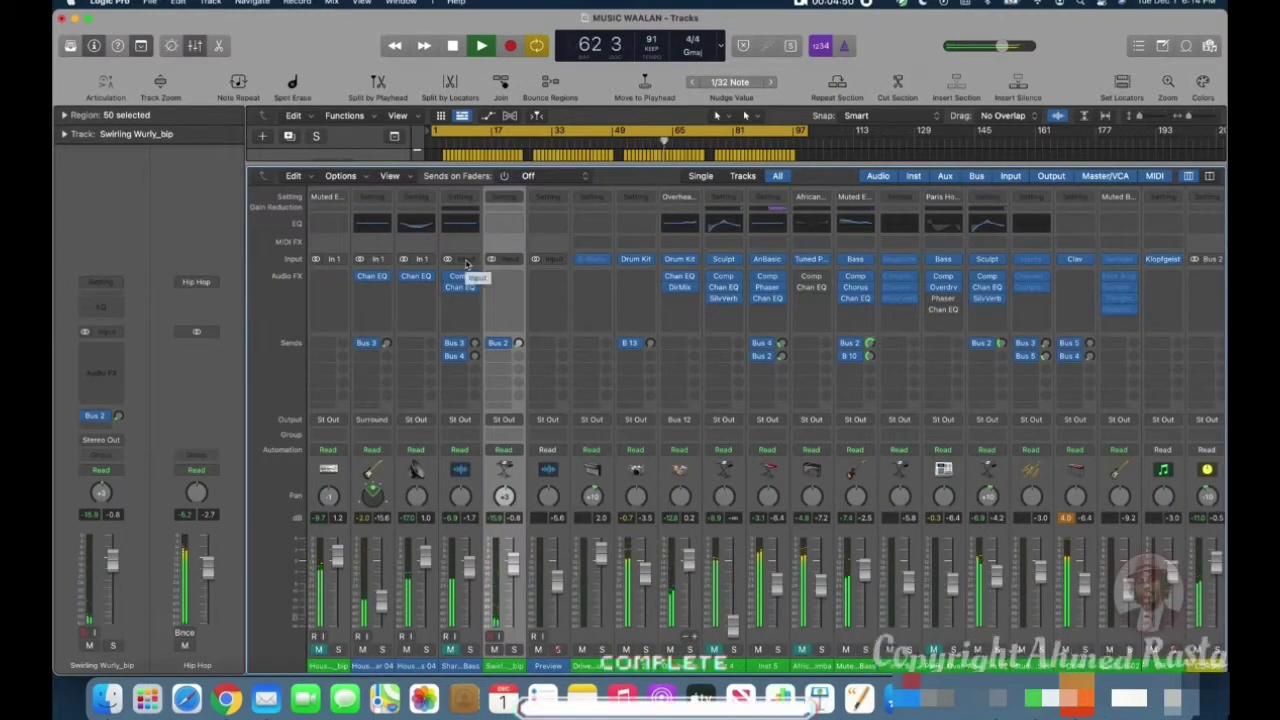
{"action": "left_click", "coordinate": [465, 263]}
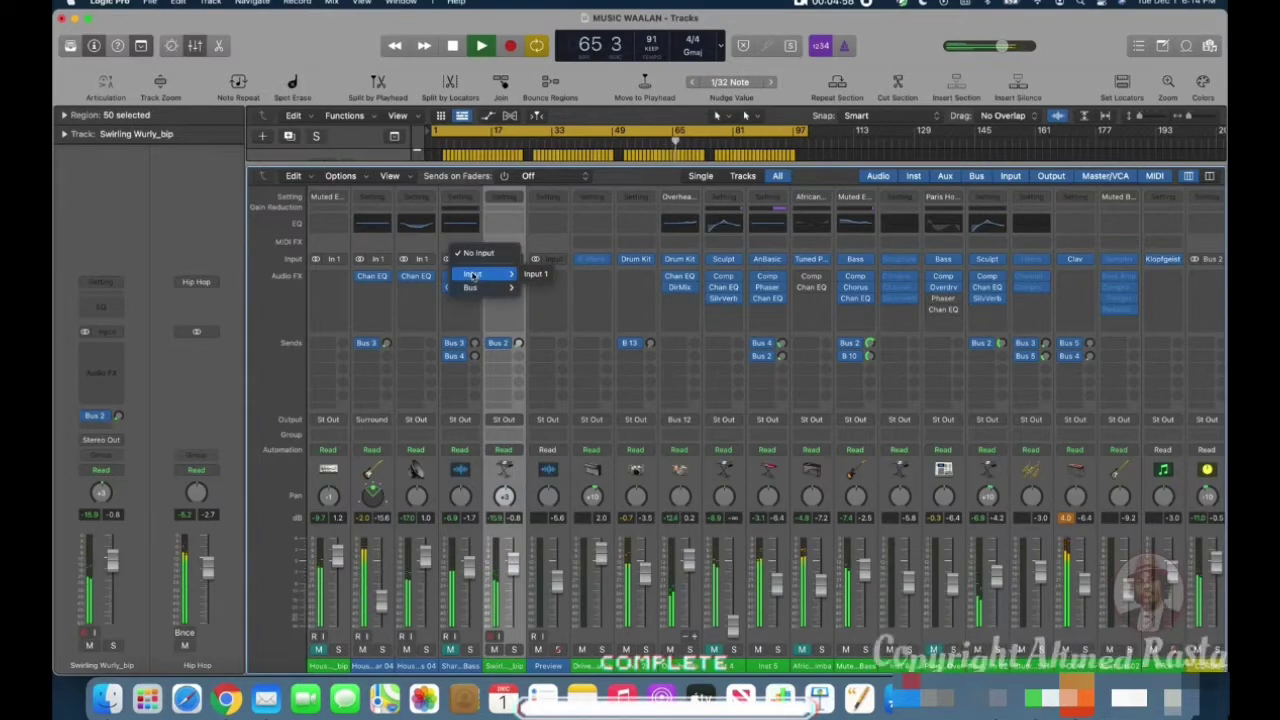
{"action": "mouse_move", "coordinate": [474, 288]}
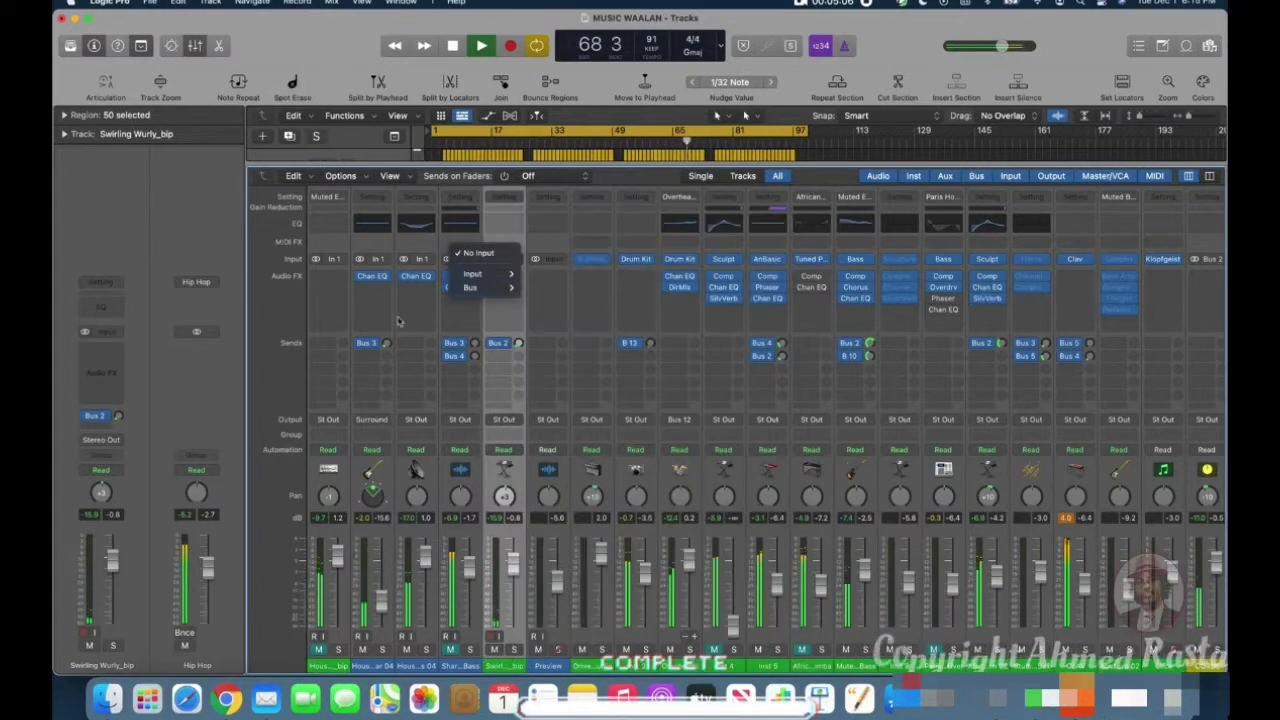
{"action": "left_click", "coordinate": [442, 293]}
{"action": "scroll", "coordinate": [444, 293], "scroll_direction": "up", "scroll_amount": 2}
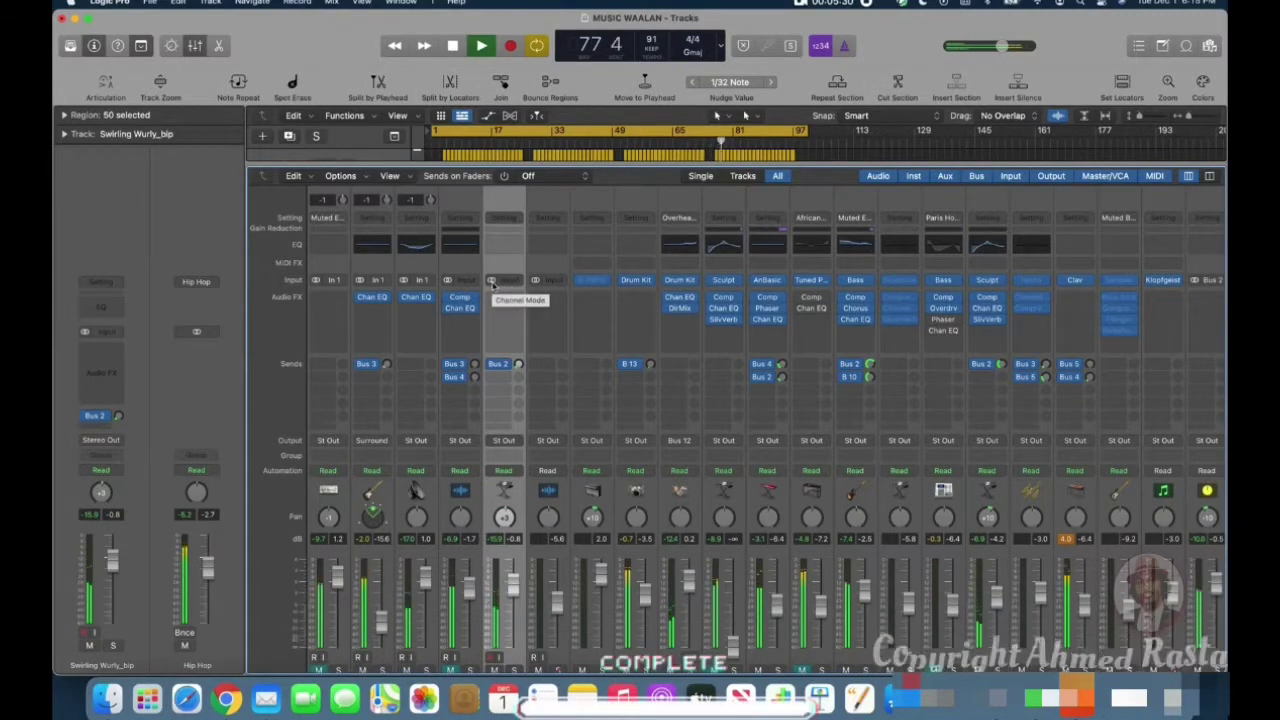
{"action": "left_click", "coordinate": [492, 285]}
{"action": "left_click", "coordinate": [513, 300]}
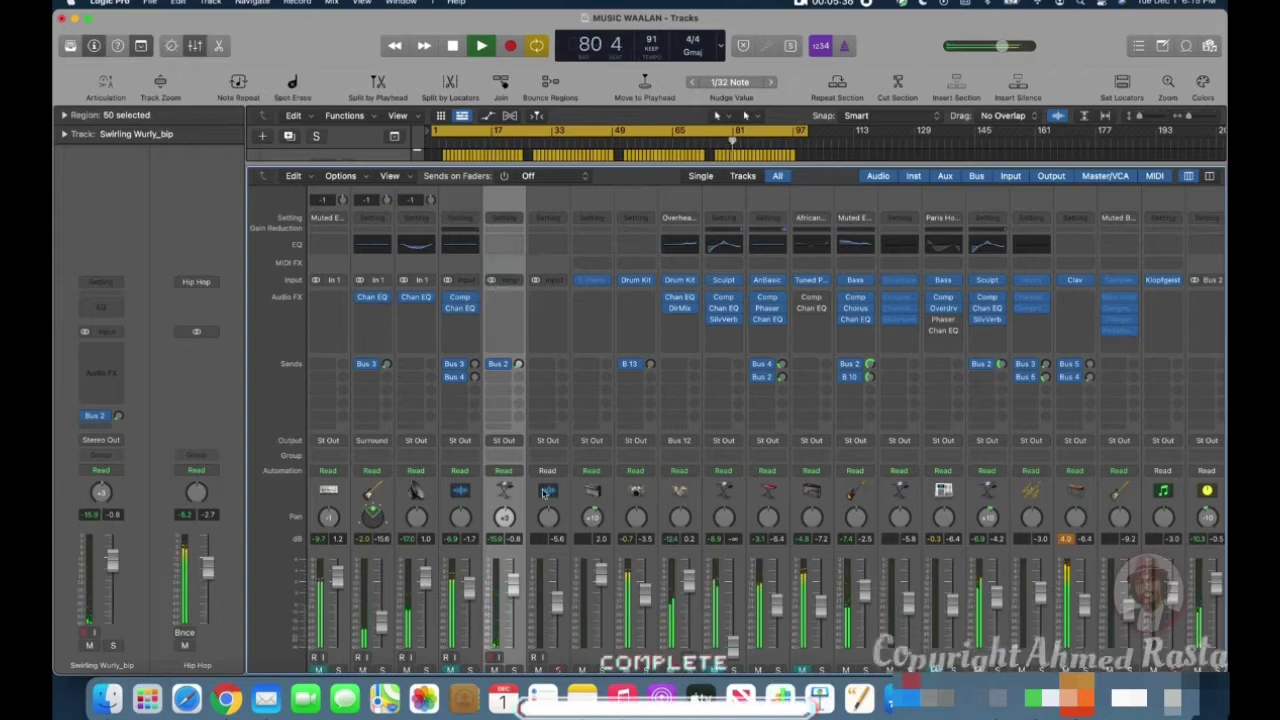
Step: Lower the CLAV channel's volume to -12.0 dB and insert a stereo Channel EQ on it
{"action": "scroll", "coordinate": [580, 540], "scroll_direction": "right", "scroll_amount": 10}
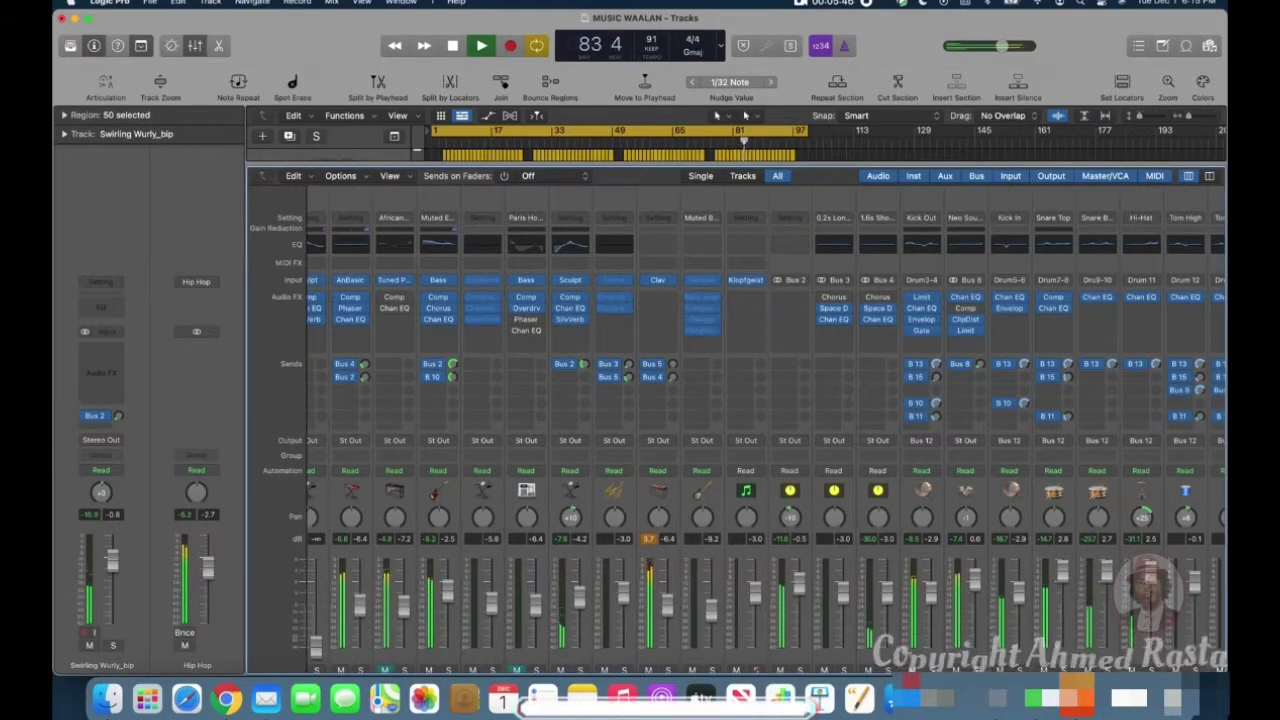
{"action": "left_click", "coordinate": [649, 539]}
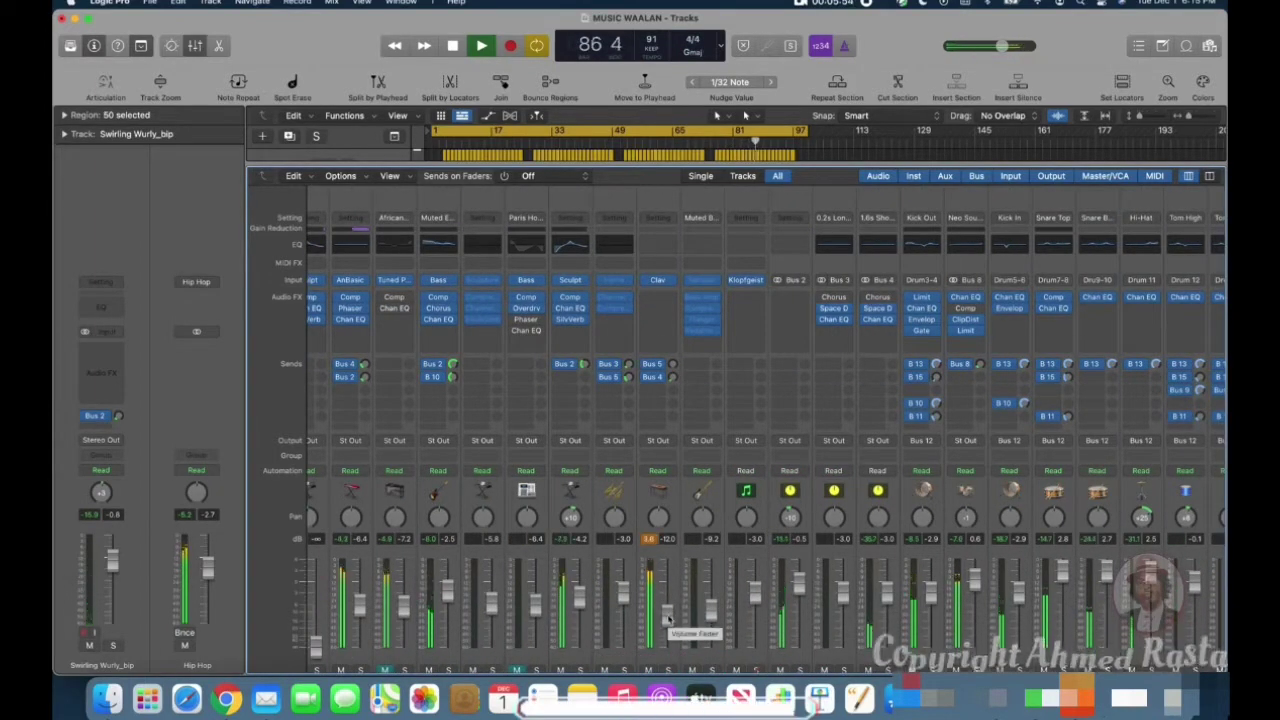
{"action": "left_click", "coordinate": [672, 302]}
{"action": "mouse_move", "coordinate": [695, 345]}
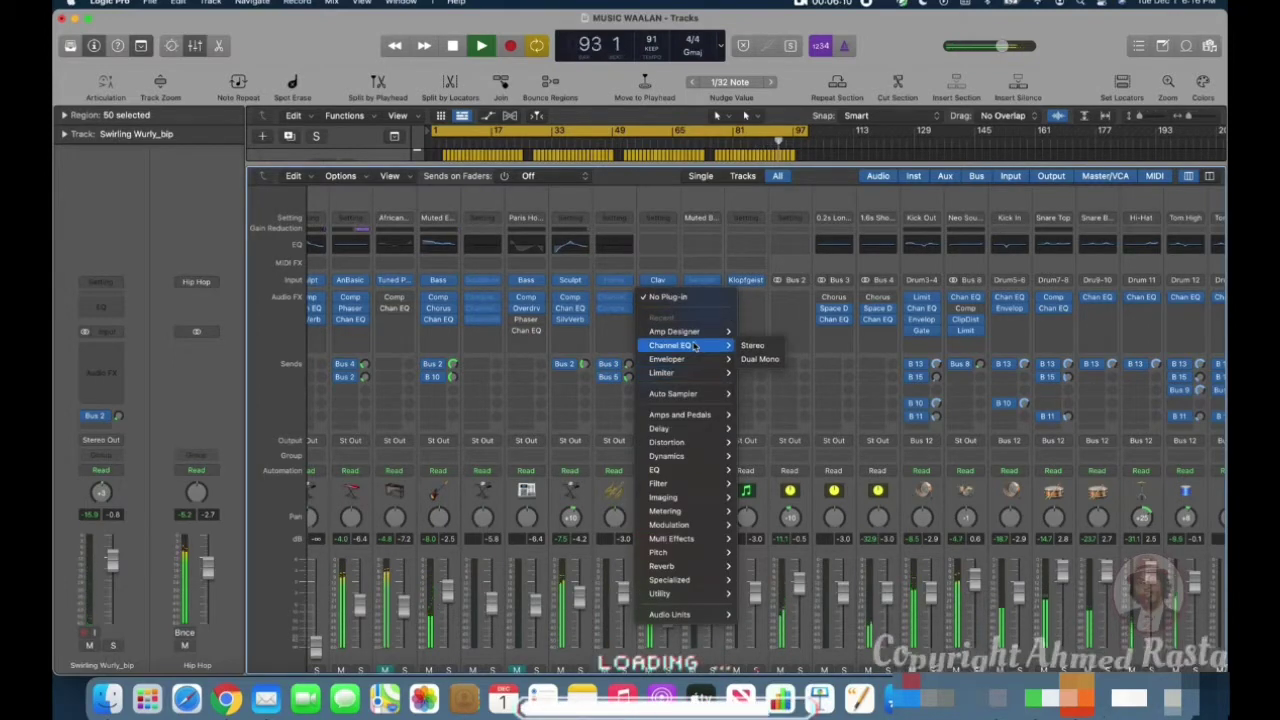
{"action": "left_click", "coordinate": [752, 345]}
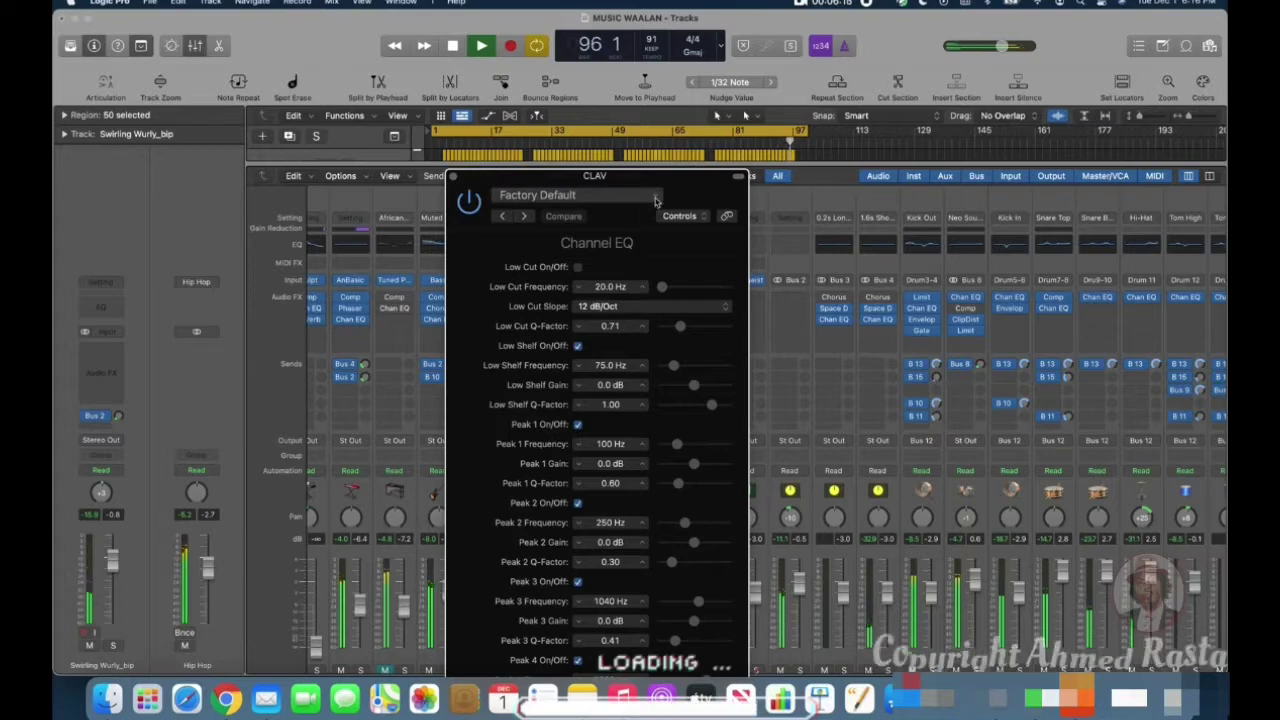
{"action": "left_click", "coordinate": [656, 197]}
{"action": "mouse_move", "coordinate": [622, 481]}
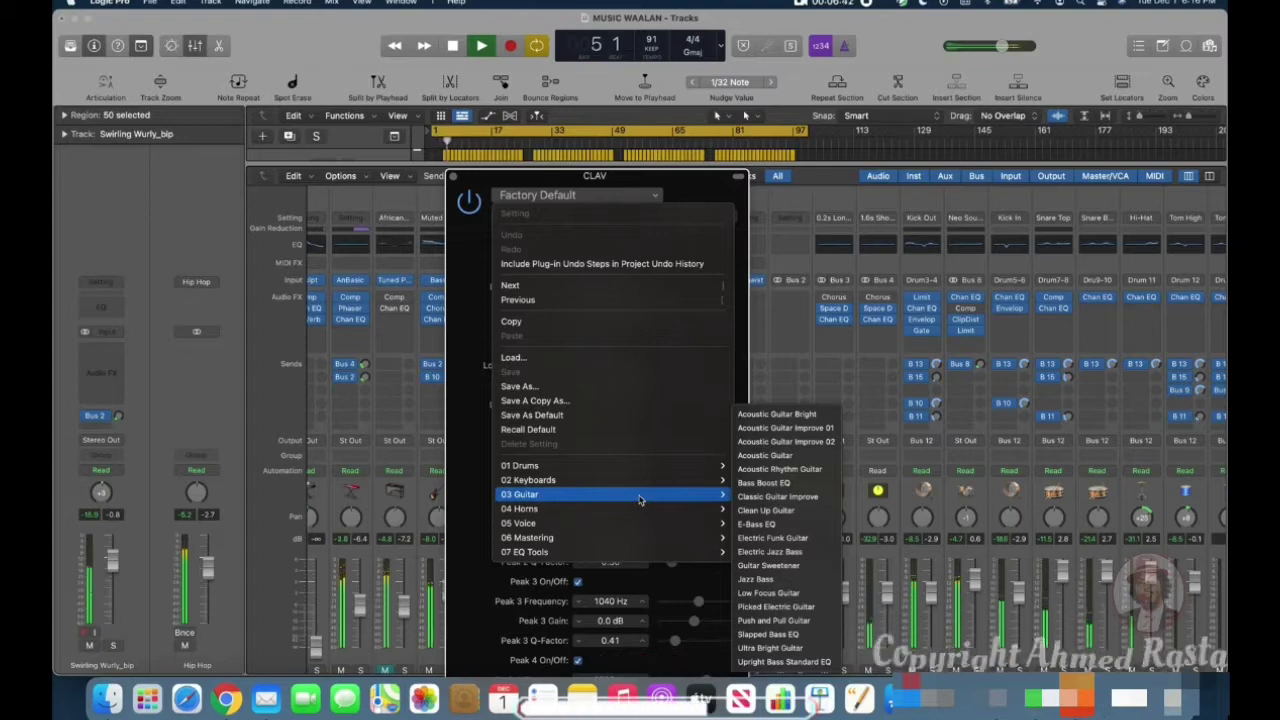
{"action": "mouse_move", "coordinate": [630, 557]}
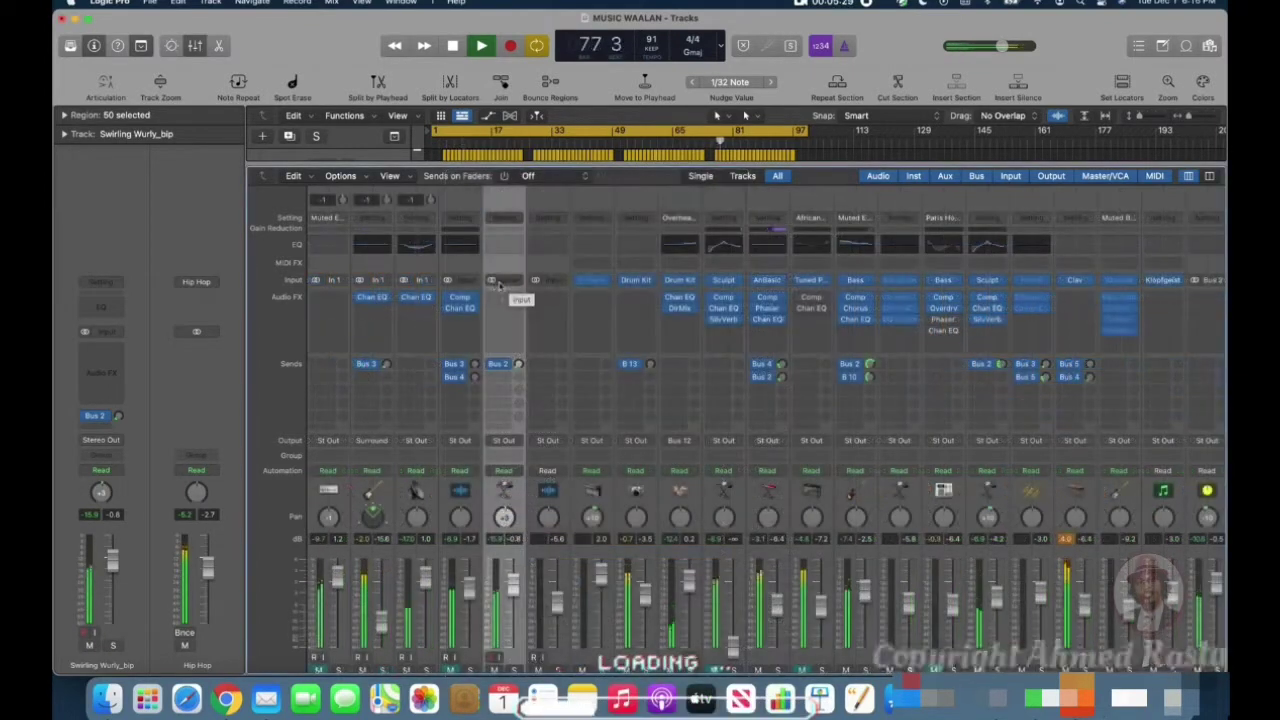
Step: Set the Swirling Wurly_bip channel's format to Stereo and lower the CLAV channel's volume to -12.0 dB
{"action": "left_click", "coordinate": [493, 281]}
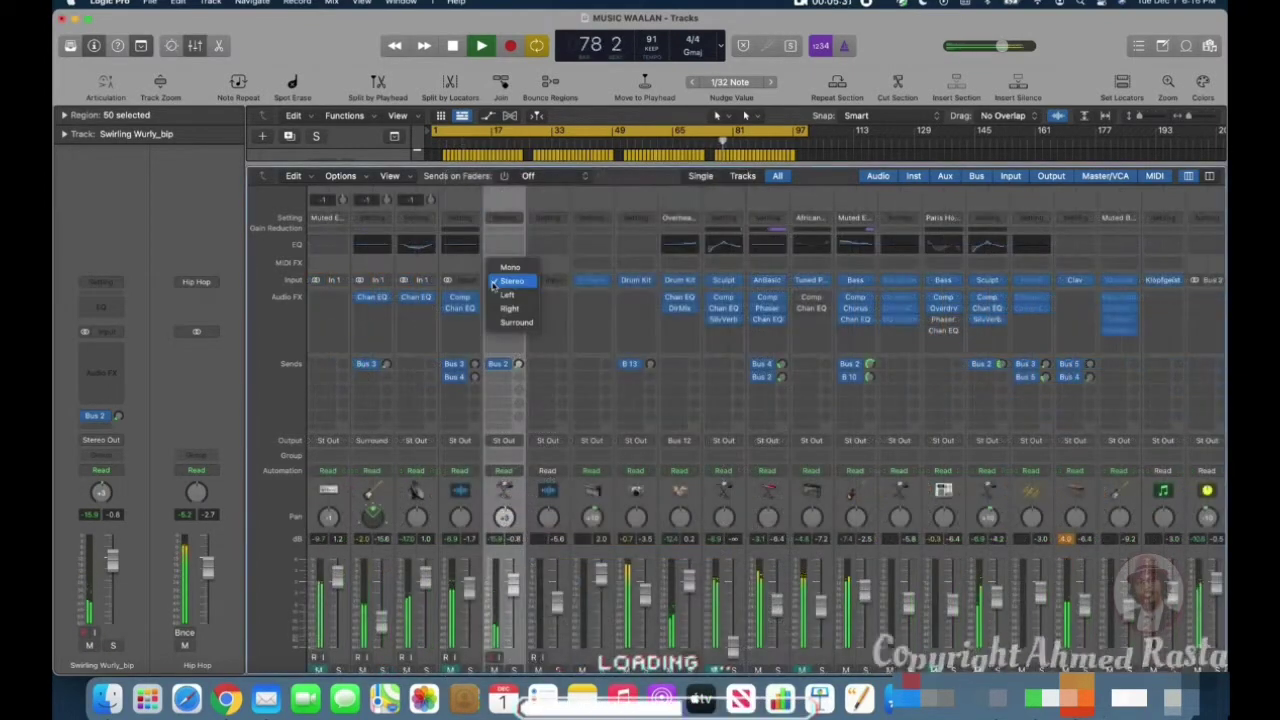
{"action": "left_click", "coordinate": [510, 281]}
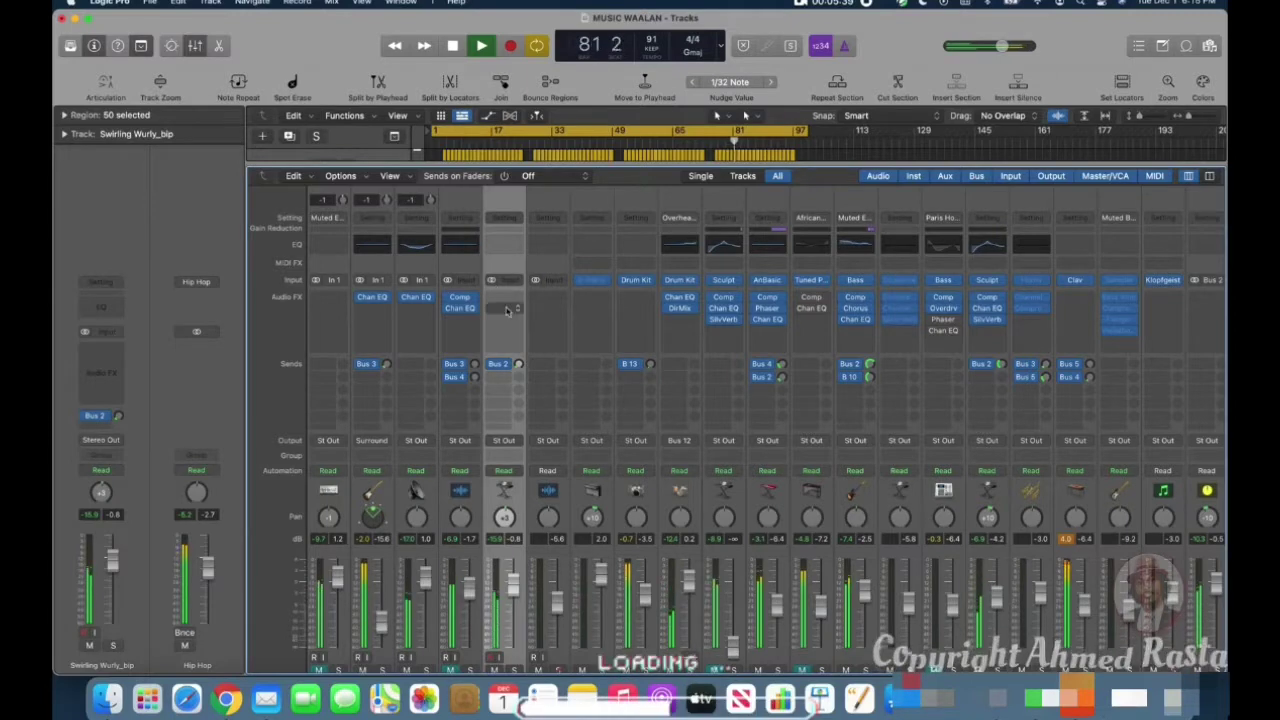
{"action": "scroll", "coordinate": [707, 491], "scroll_direction": "right", "scroll_amount": 10}
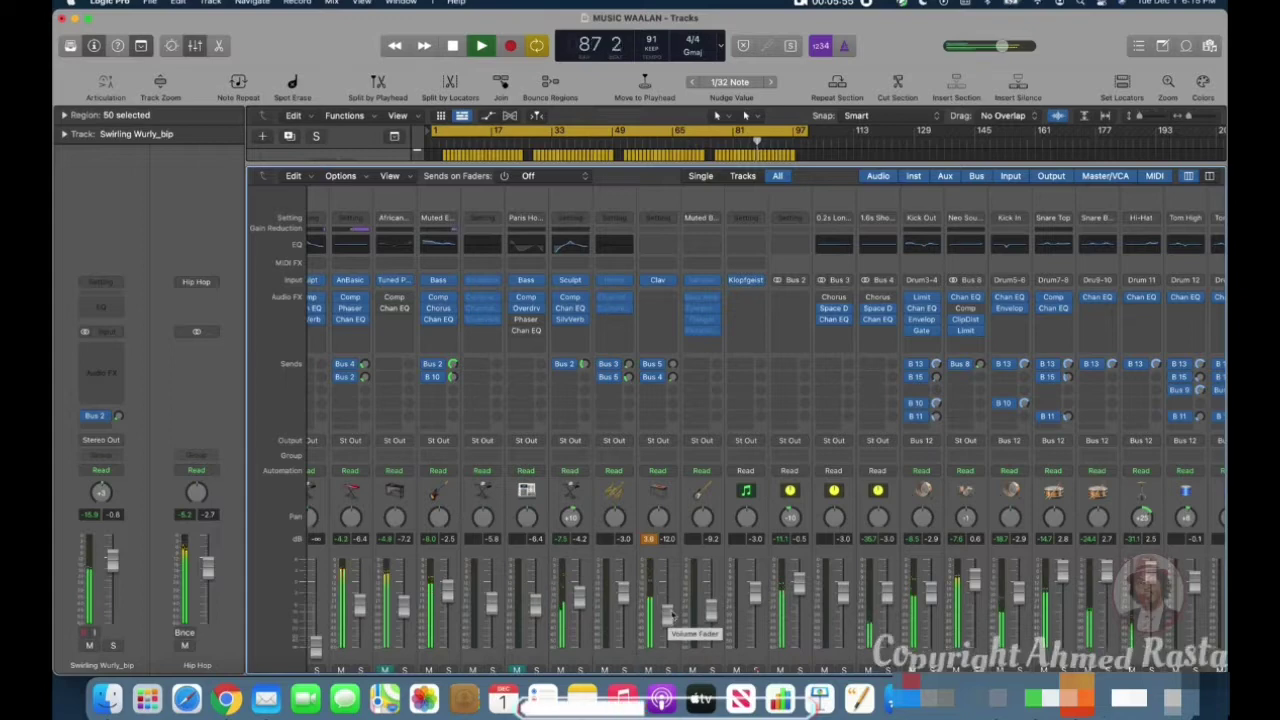
Step: Insert a stereo Channel EQ in the first audio effect slot of the CLAV channel
{"action": "left_click", "coordinate": [657, 299]}
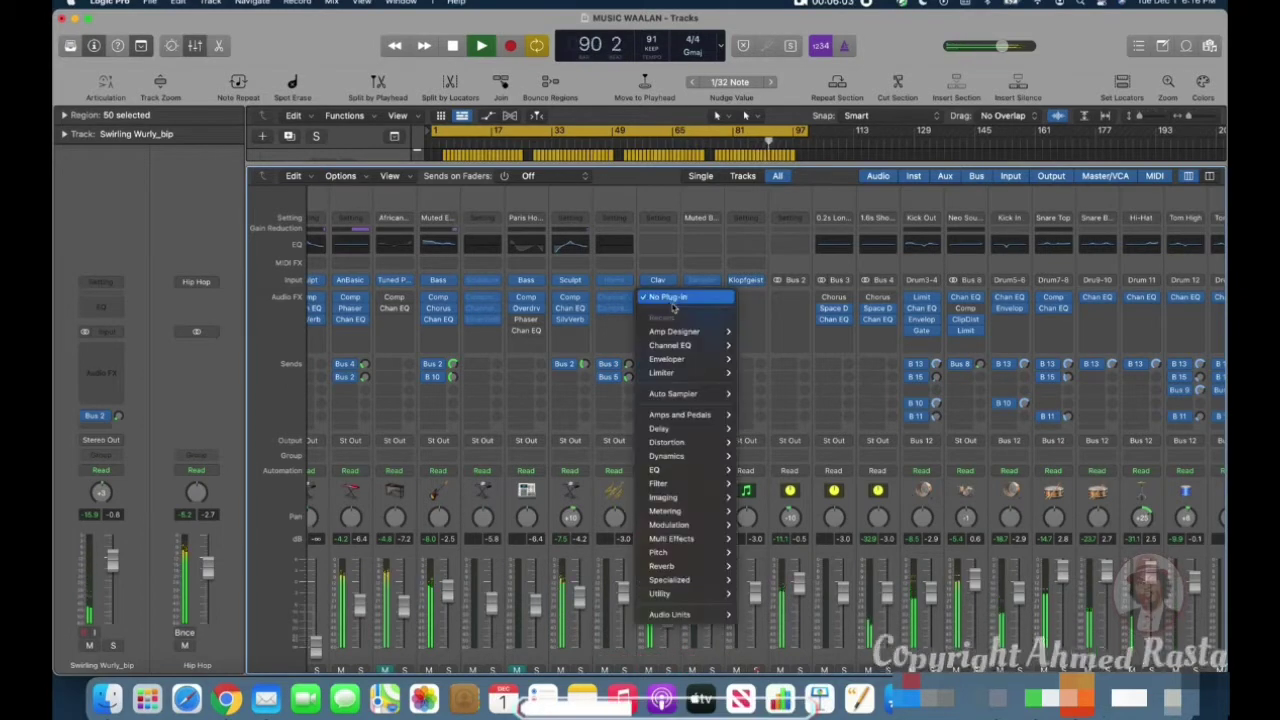
{"action": "mouse_move", "coordinate": [697, 375]}
{"action": "mouse_move", "coordinate": [701, 347]}
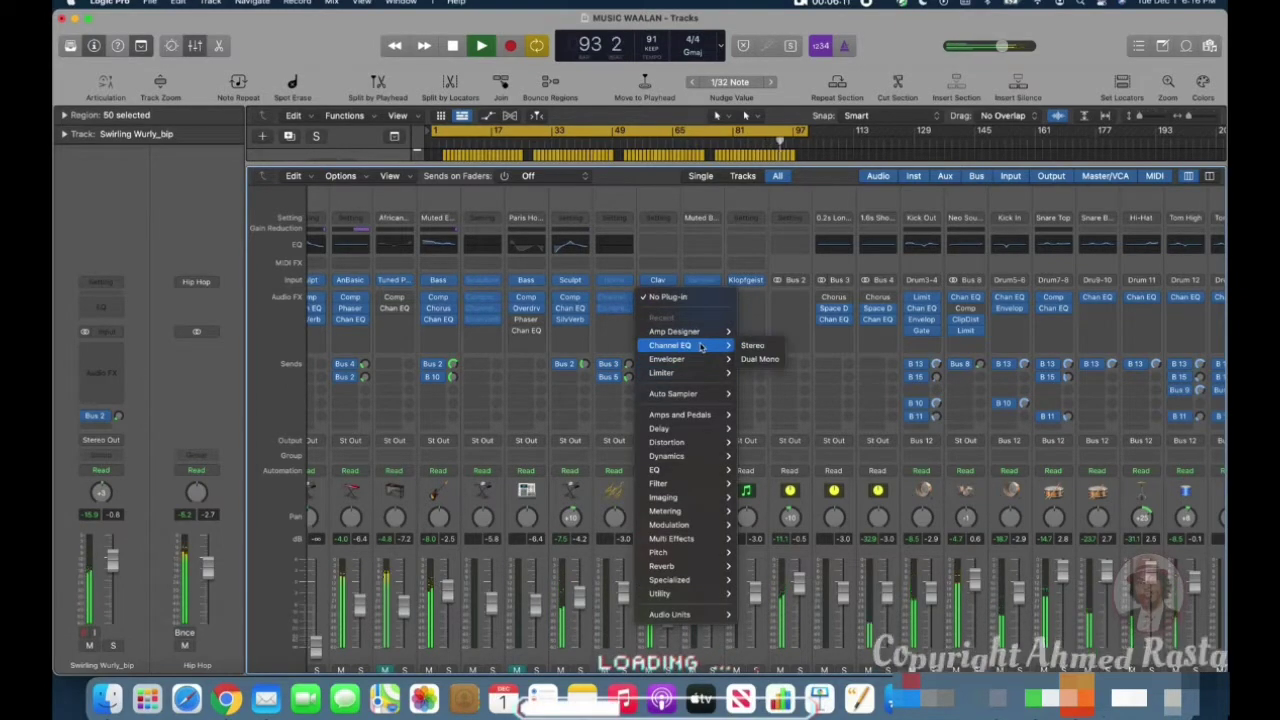
{"action": "left_click", "coordinate": [752, 345]}
Step: Load the Hi-Fi EQ preset from the EQ Tools category into the CLAV Channel EQ
{"action": "left_click", "coordinate": [578, 195]}
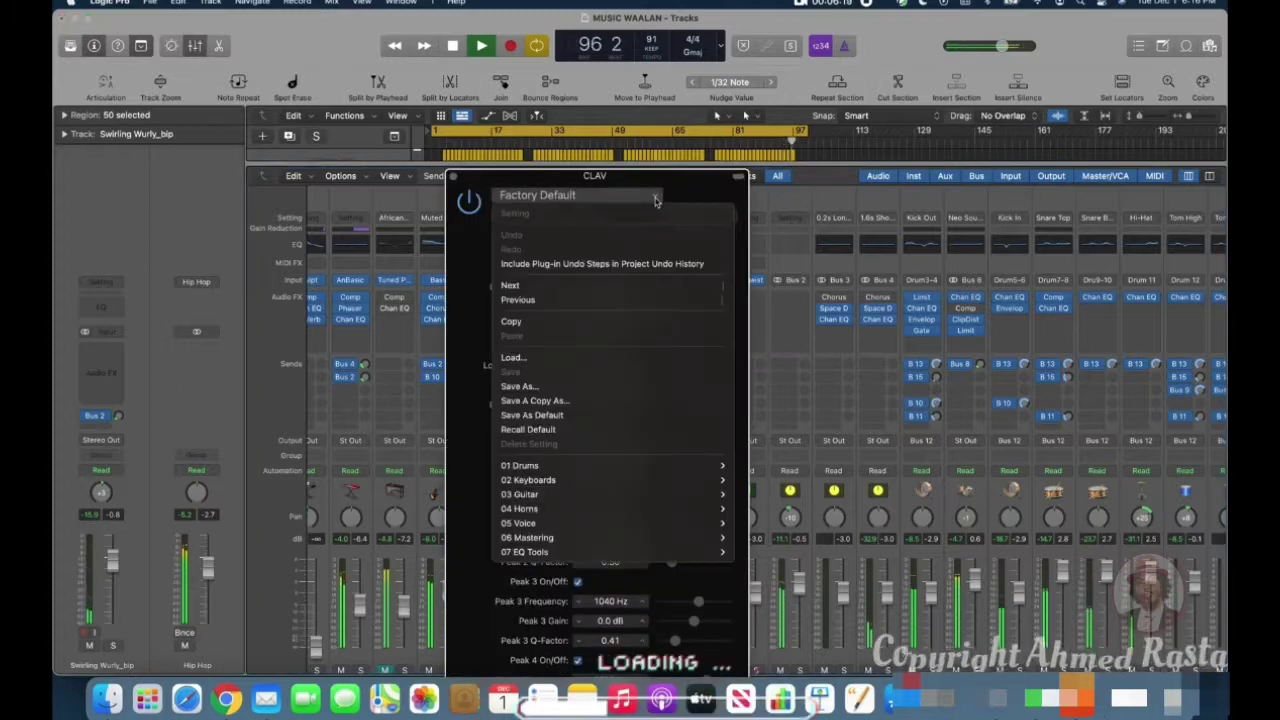
{"action": "mouse_move", "coordinate": [622, 481]}
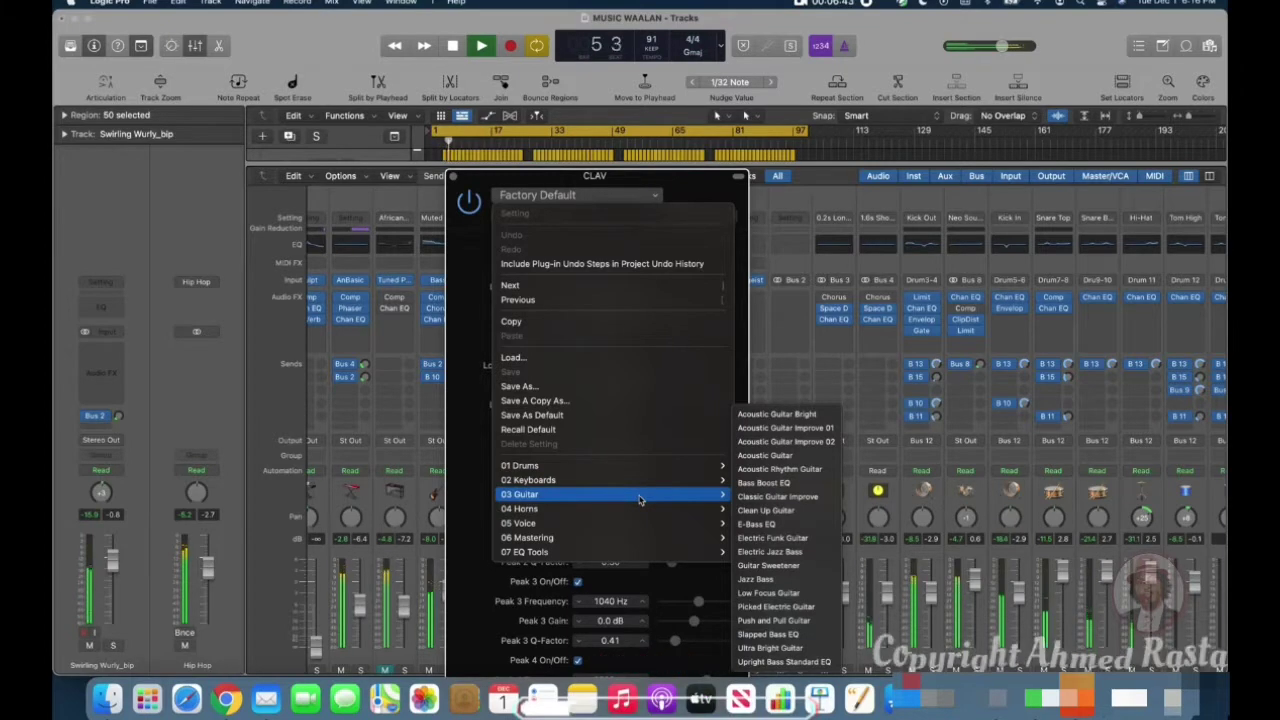
{"action": "mouse_move", "coordinate": [630, 555]}
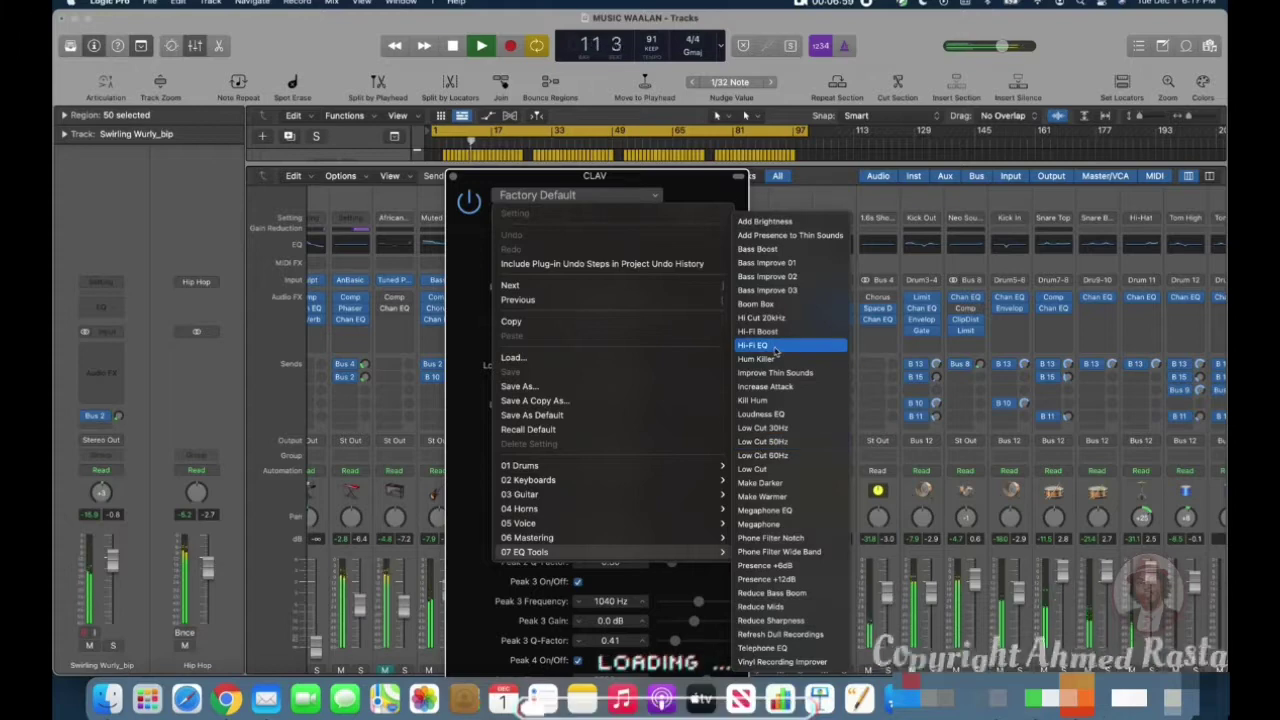
{"action": "left_click", "coordinate": [783, 349]}
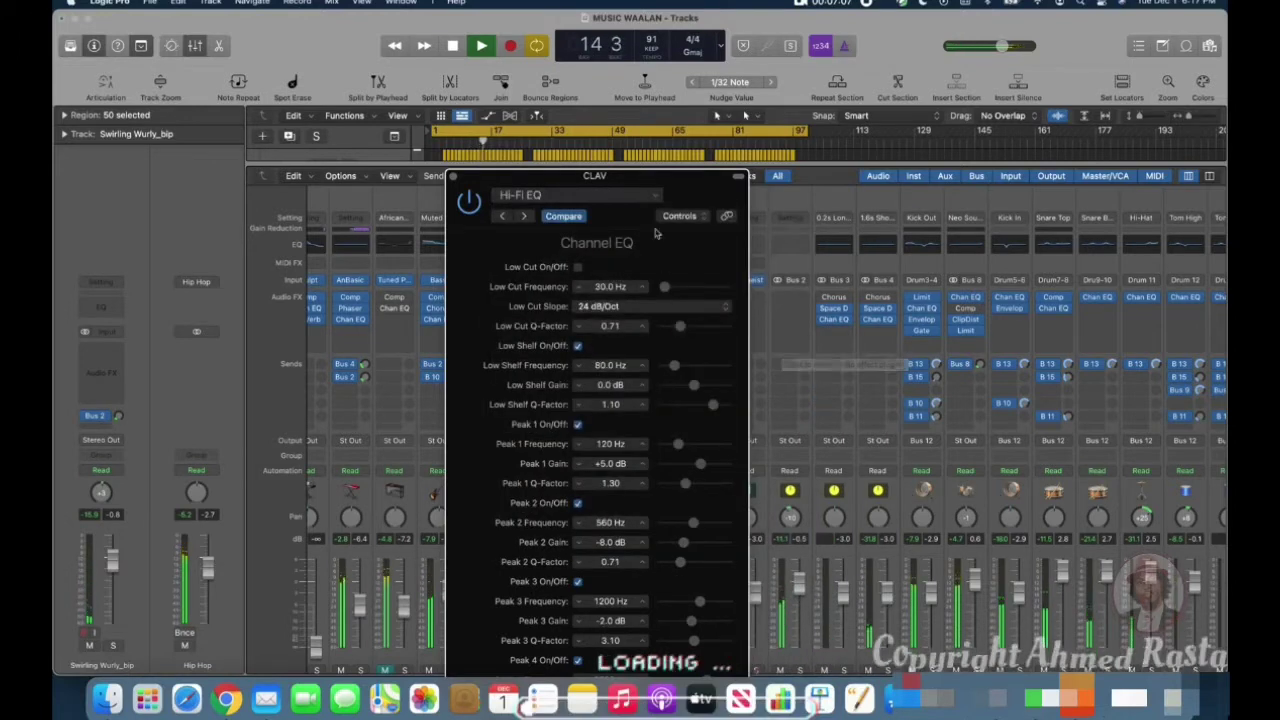
Step: Load the Low Cut preset from the EQ Tools category into the CLAV Channel EQ
{"action": "left_click", "coordinate": [578, 195]}
{"action": "mouse_move", "coordinate": [645, 552]}
{"action": "left_click", "coordinate": [797, 470]}
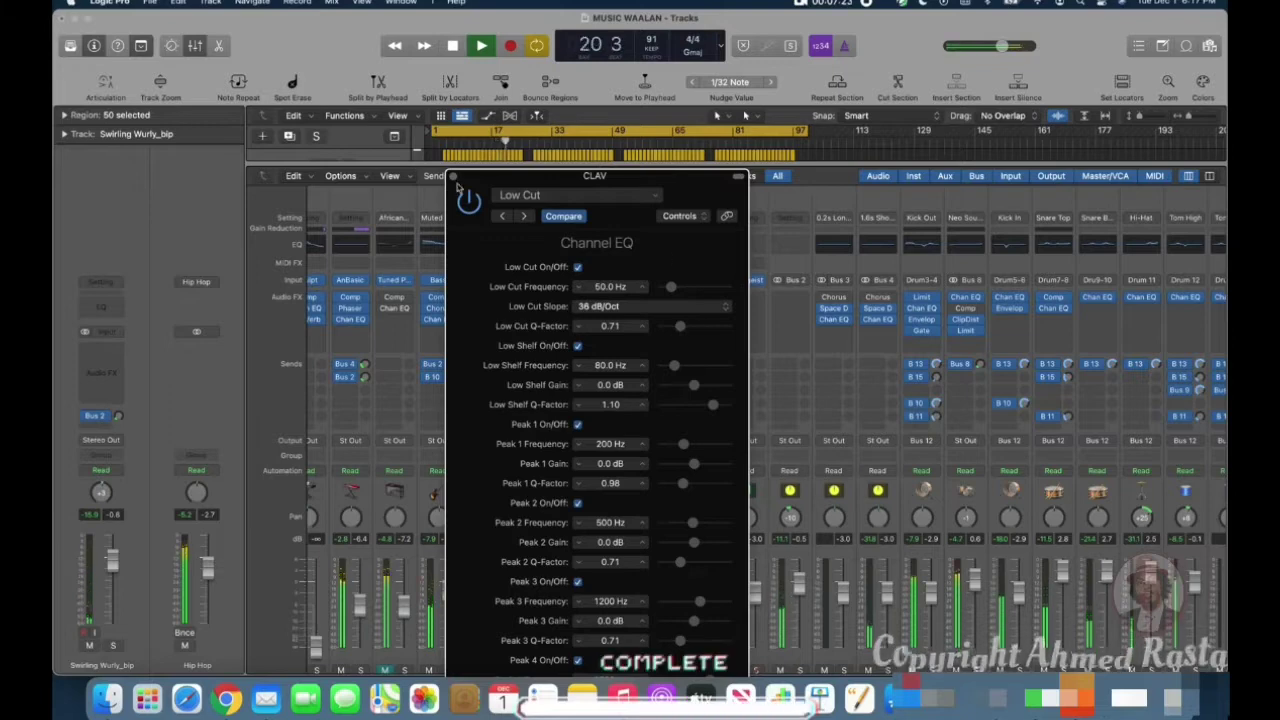
Step: In the CLAV EQ's graphic view, cut 2.2 dB at 290 Hz and about 3.9 dB near 4.2 kHz with Q 3.60
{"action": "left_click", "coordinate": [682, 216]}
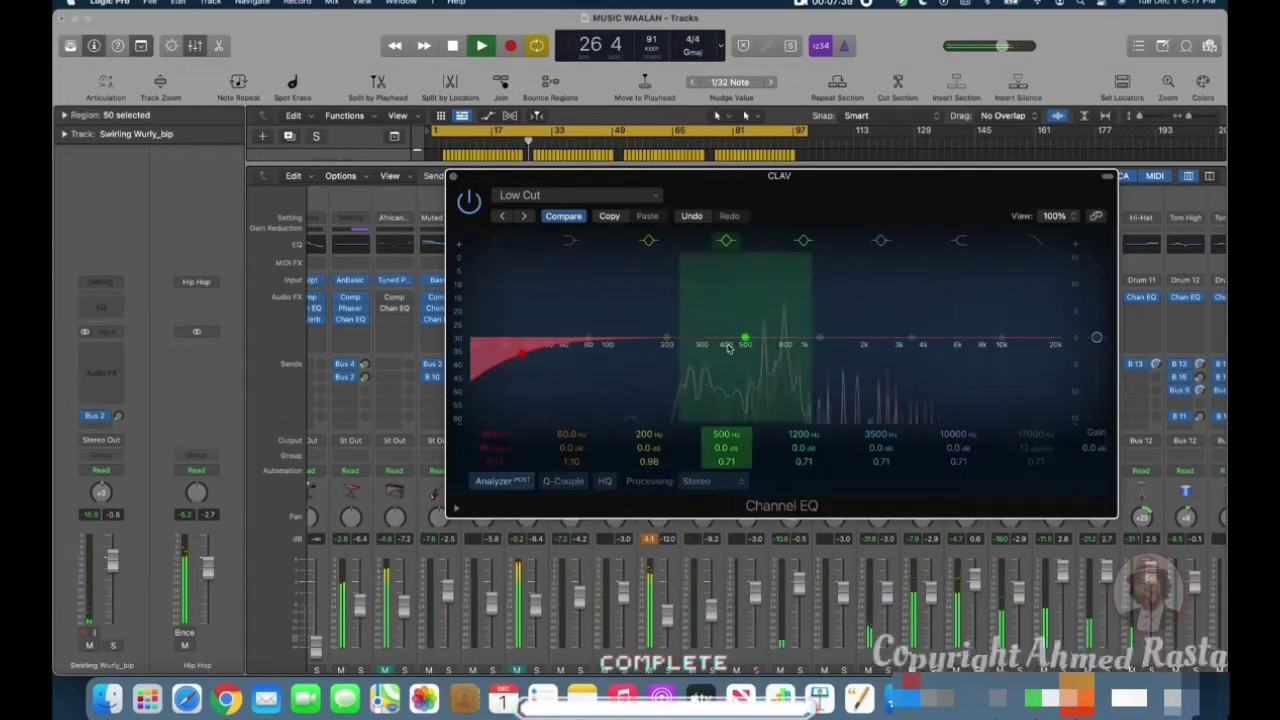
{"action": "left_click_drag", "start_coordinate": [667, 341], "coordinate": [702, 350]}
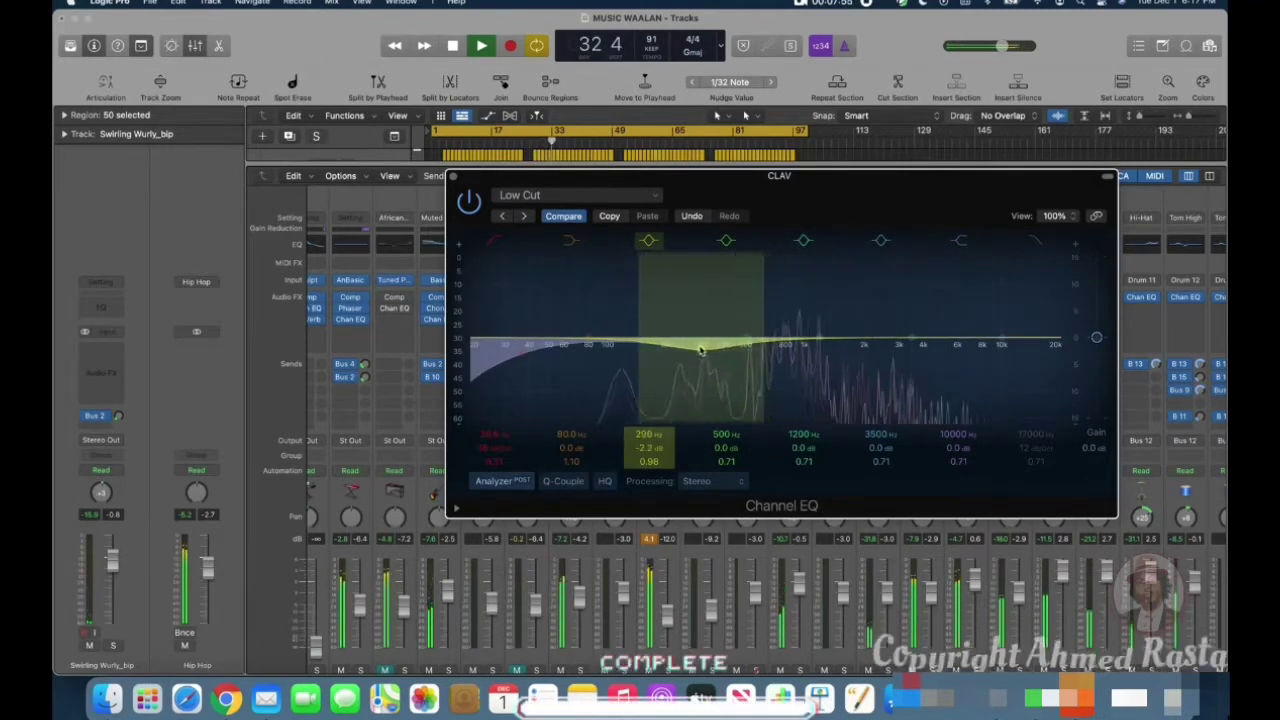
{"action": "left_click_drag", "start_coordinate": [880, 344], "coordinate": [805, 372]}
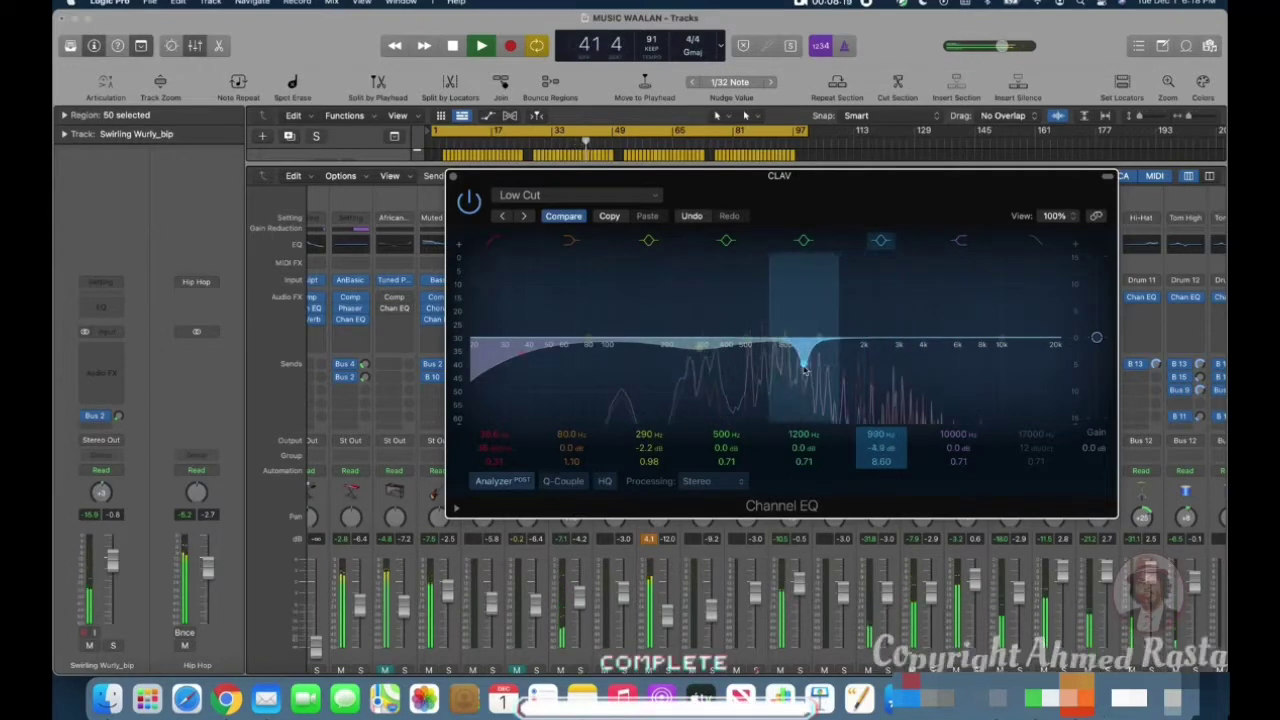
{"action": "left_click_drag", "start_coordinate": [830, 318], "coordinate": [856, 317]}
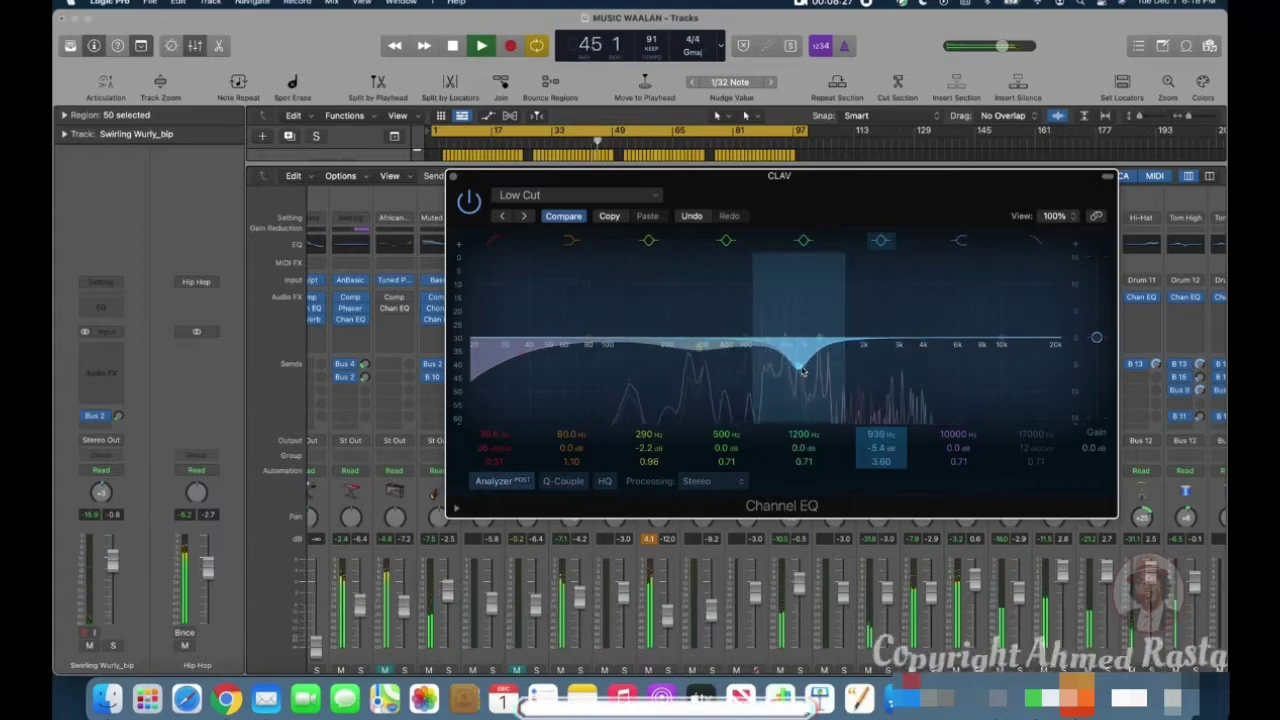
{"action": "left_click_drag", "start_coordinate": [802, 372], "coordinate": [929, 368]}
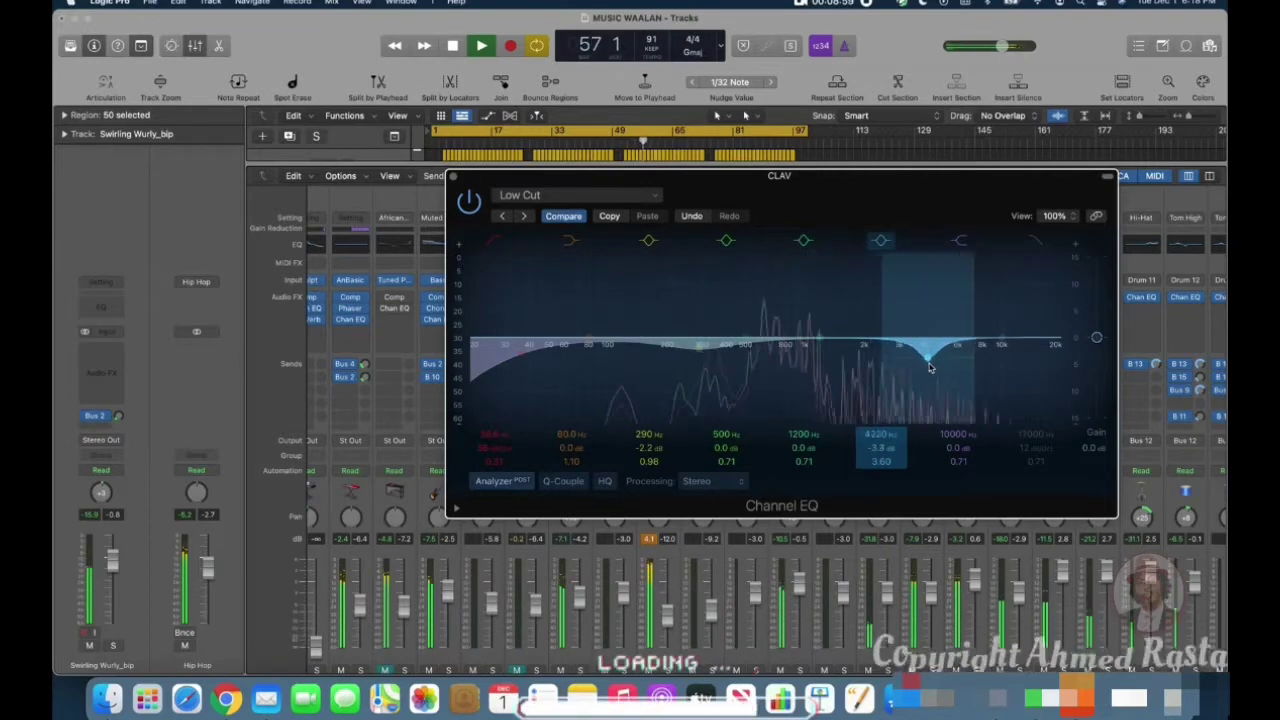
{"action": "left_click", "coordinate": [453, 176]}
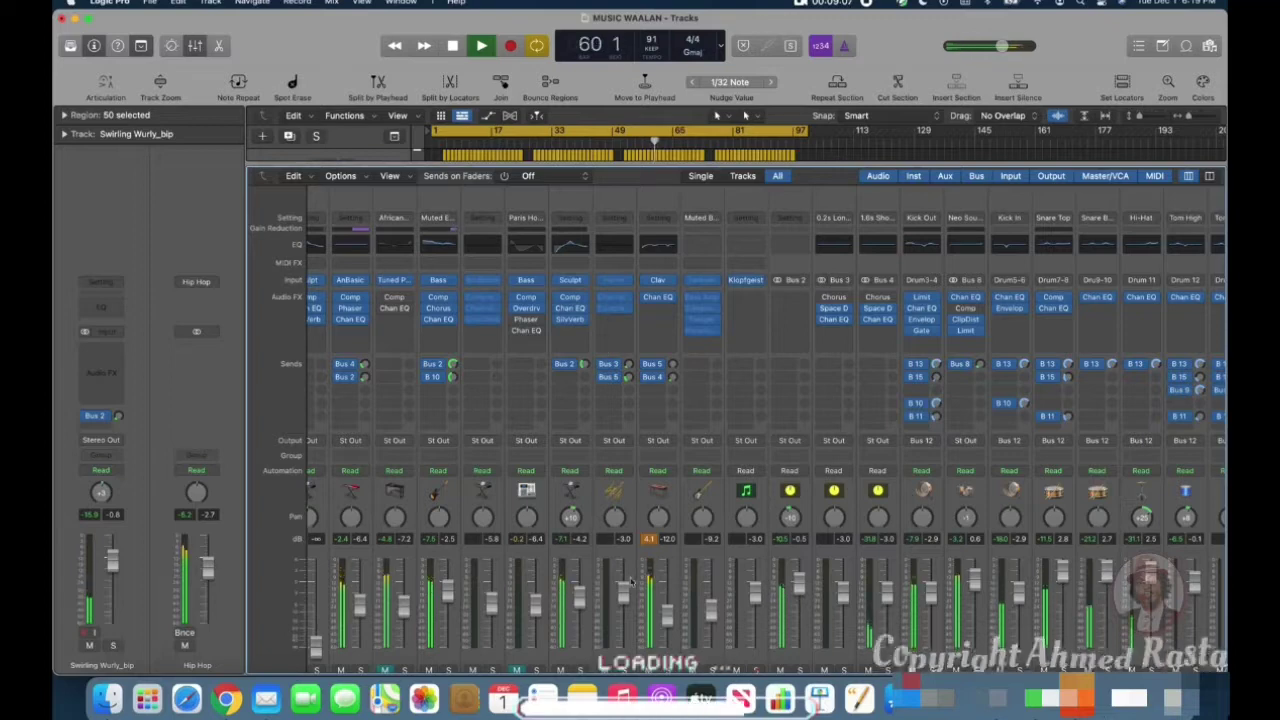
Step: Insert a stereo Loudness Meter from the Metering category in the second audio effect slot of the CLAV channel
{"action": "left_click", "coordinate": [659, 310]}
{"action": "mouse_move", "coordinate": [690, 385]}
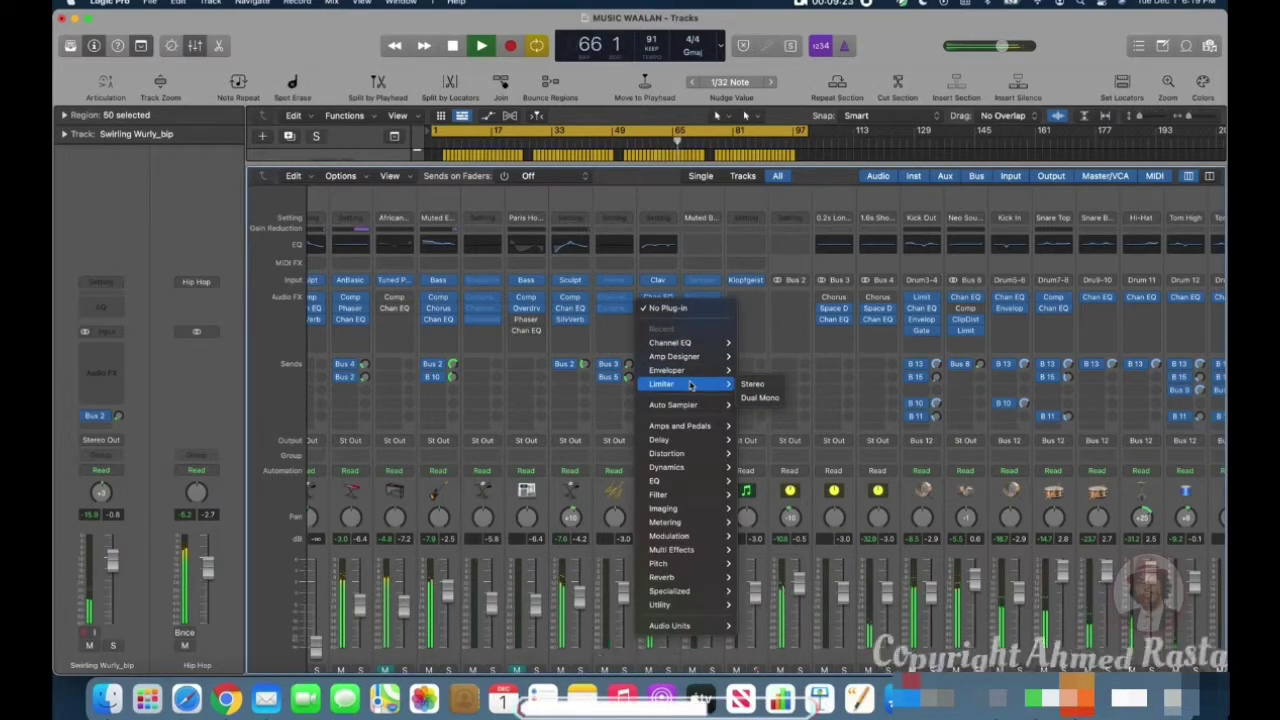
{"action": "mouse_move", "coordinate": [685, 524]}
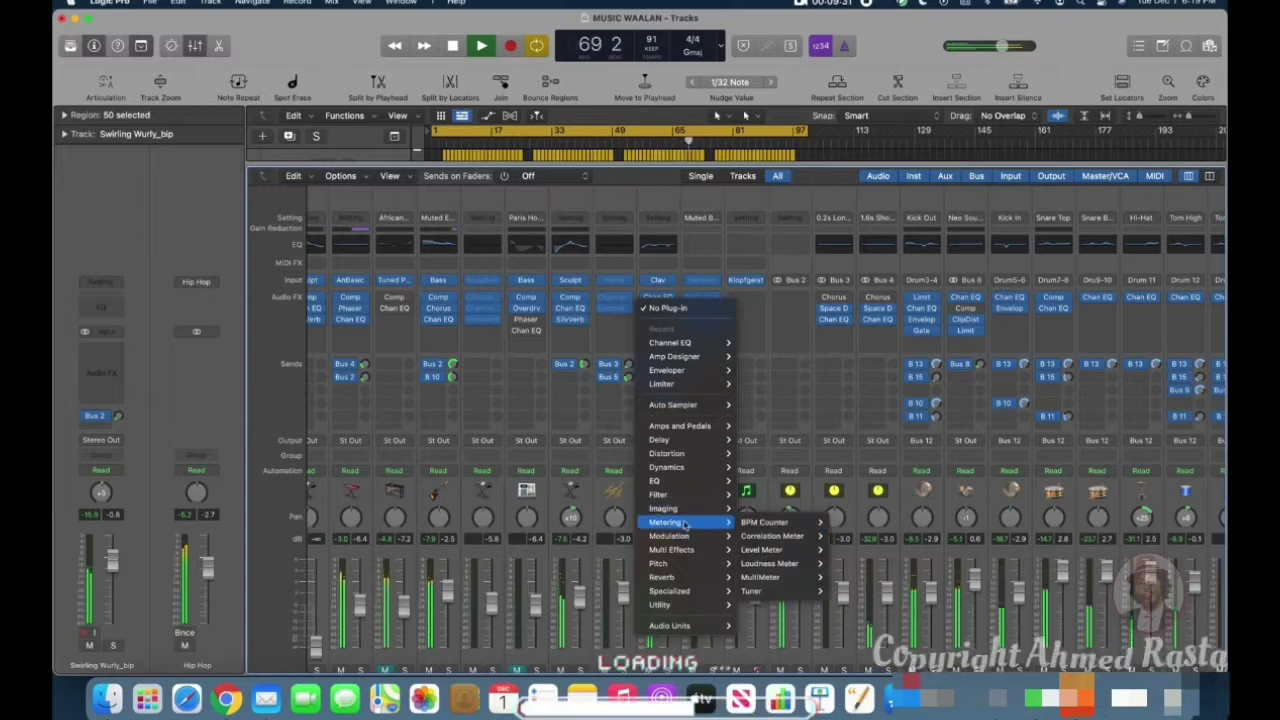
{"action": "mouse_move", "coordinate": [770, 563]}
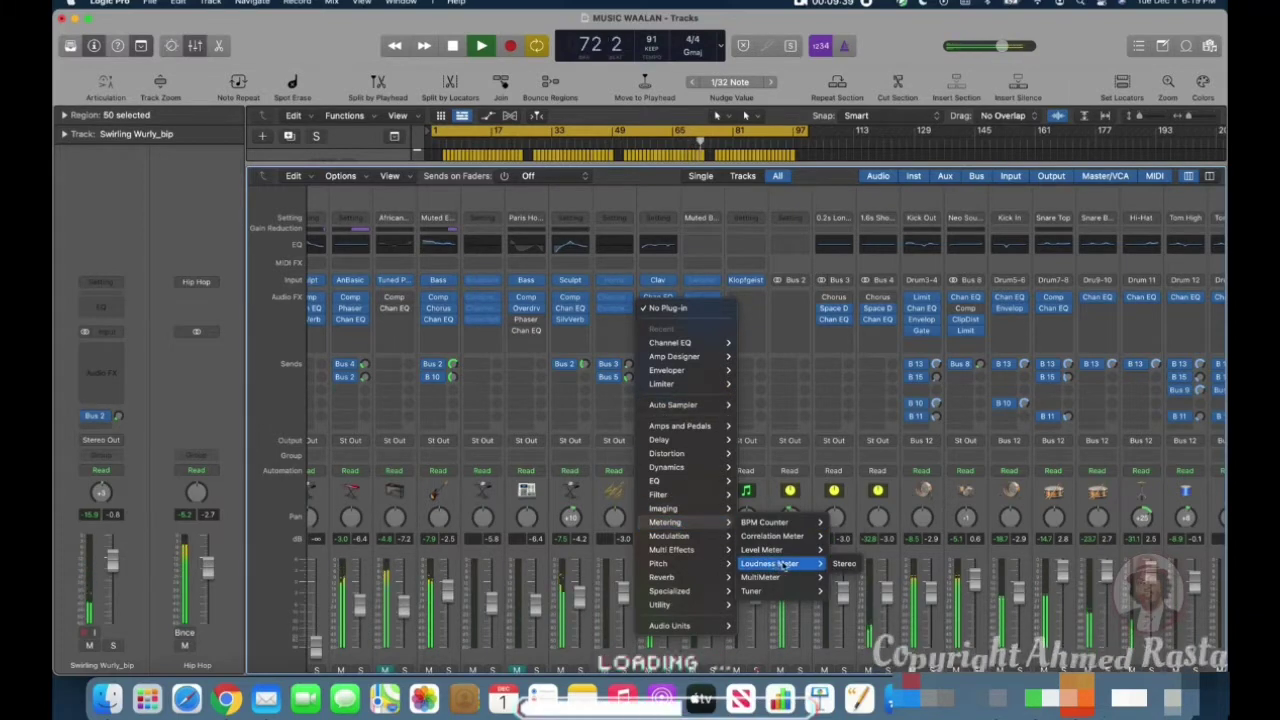
{"action": "left_click", "coordinate": [835, 563]}
Step: Set the CLAV Loudness Meter's target level to -9 LUFS and close its window
{"action": "left_click", "coordinate": [765, 309]}
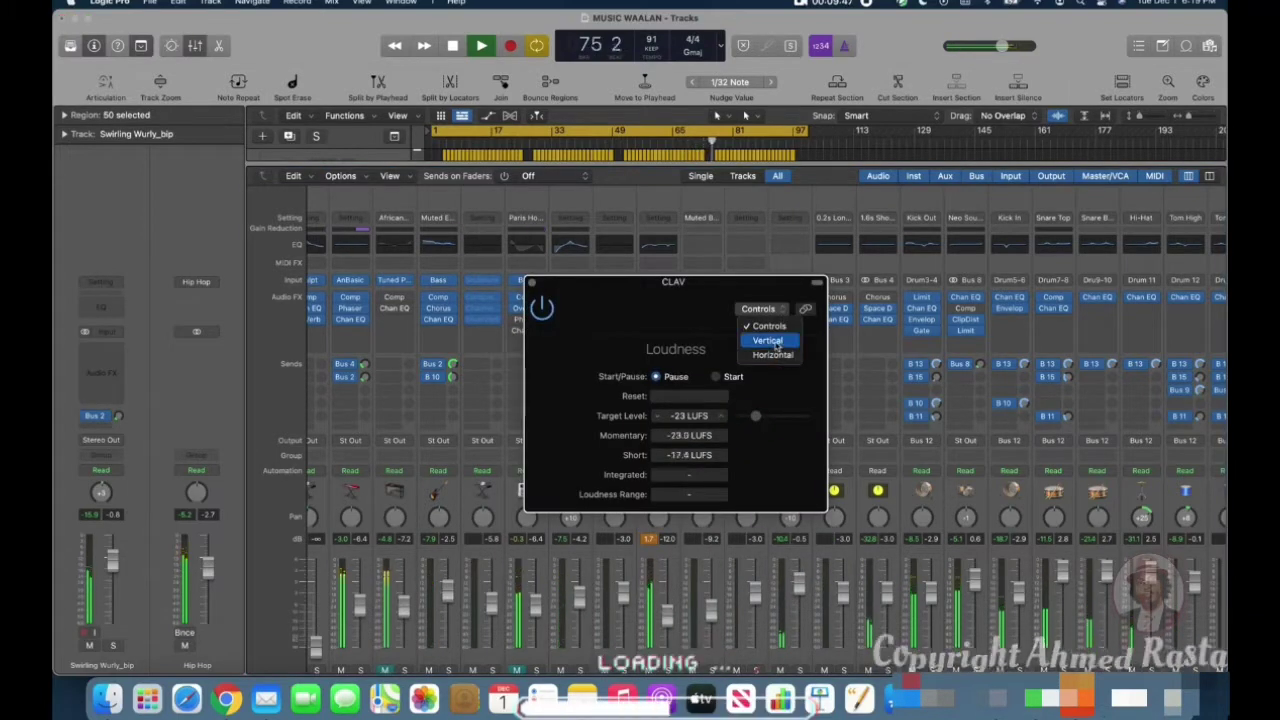
{"action": "left_click", "coordinate": [718, 360]}
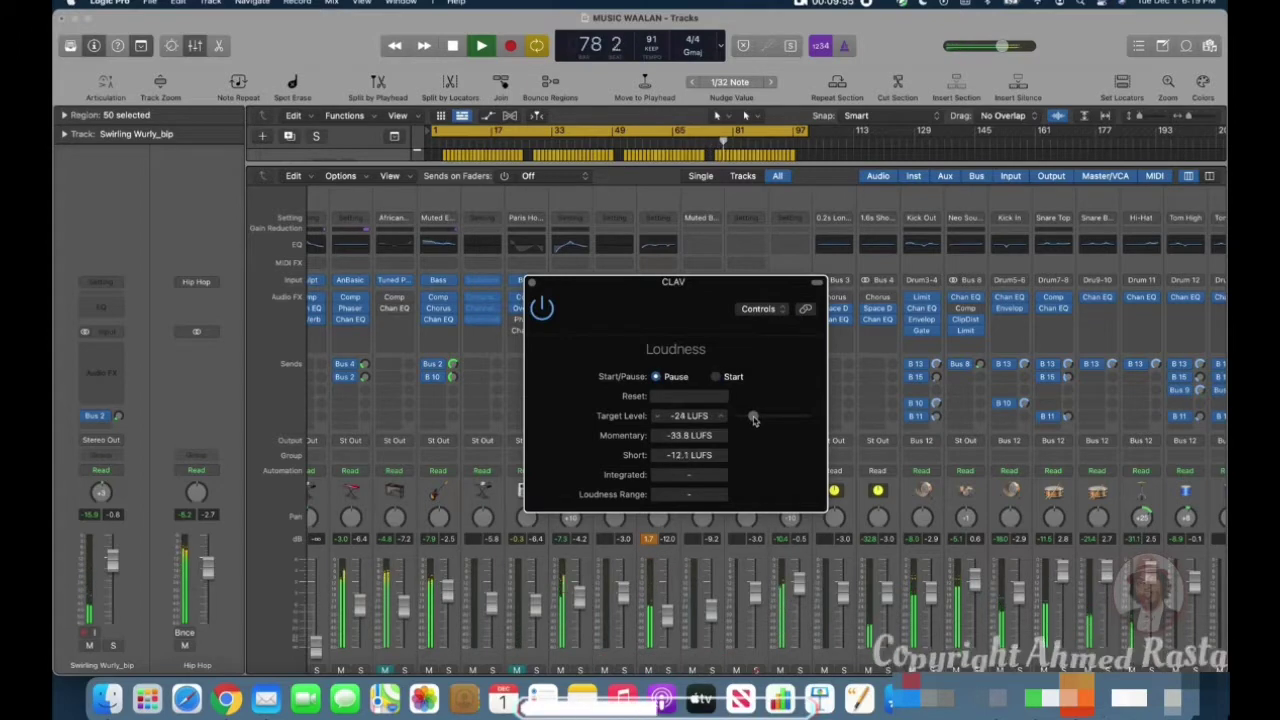
{"action": "left_click_drag", "start_coordinate": [735, 424], "coordinate": [766, 422]}
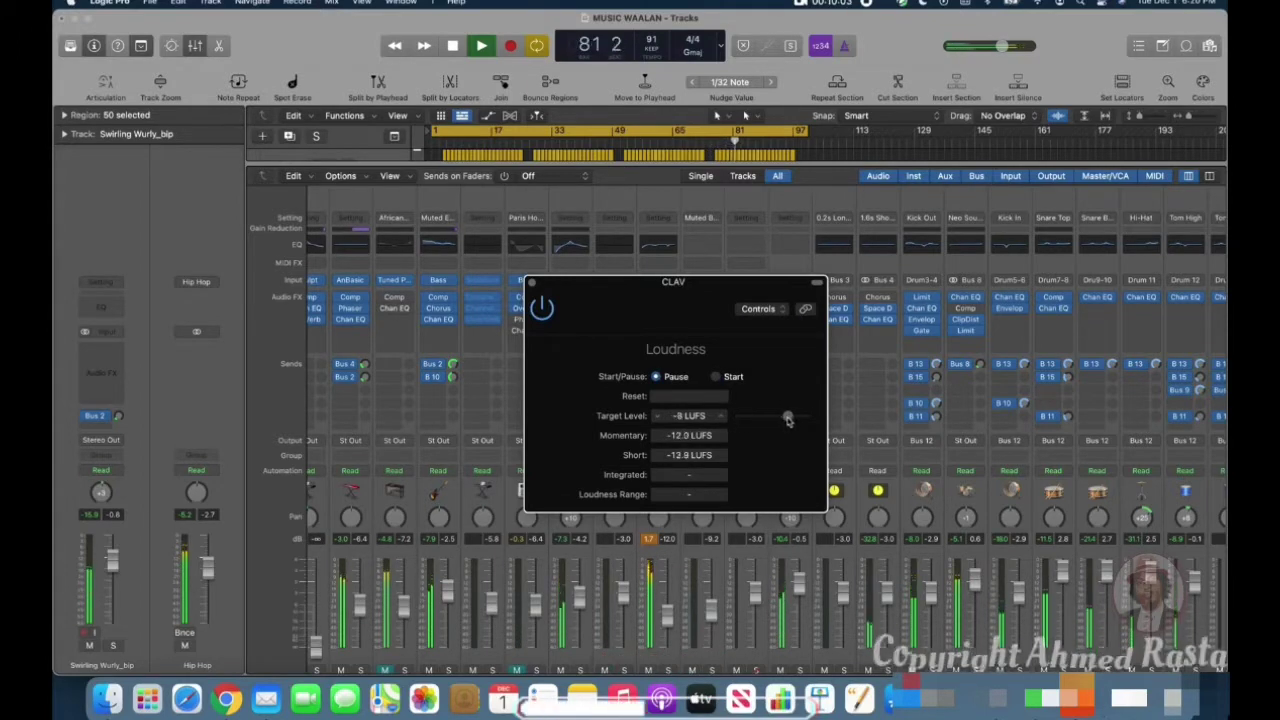
{"action": "left_click", "coordinate": [532, 283]}
Step: Replace the Loudness Meter in the CLAV channel's second effect slot with an Enveloper
{"action": "left_click", "coordinate": [662, 308]}
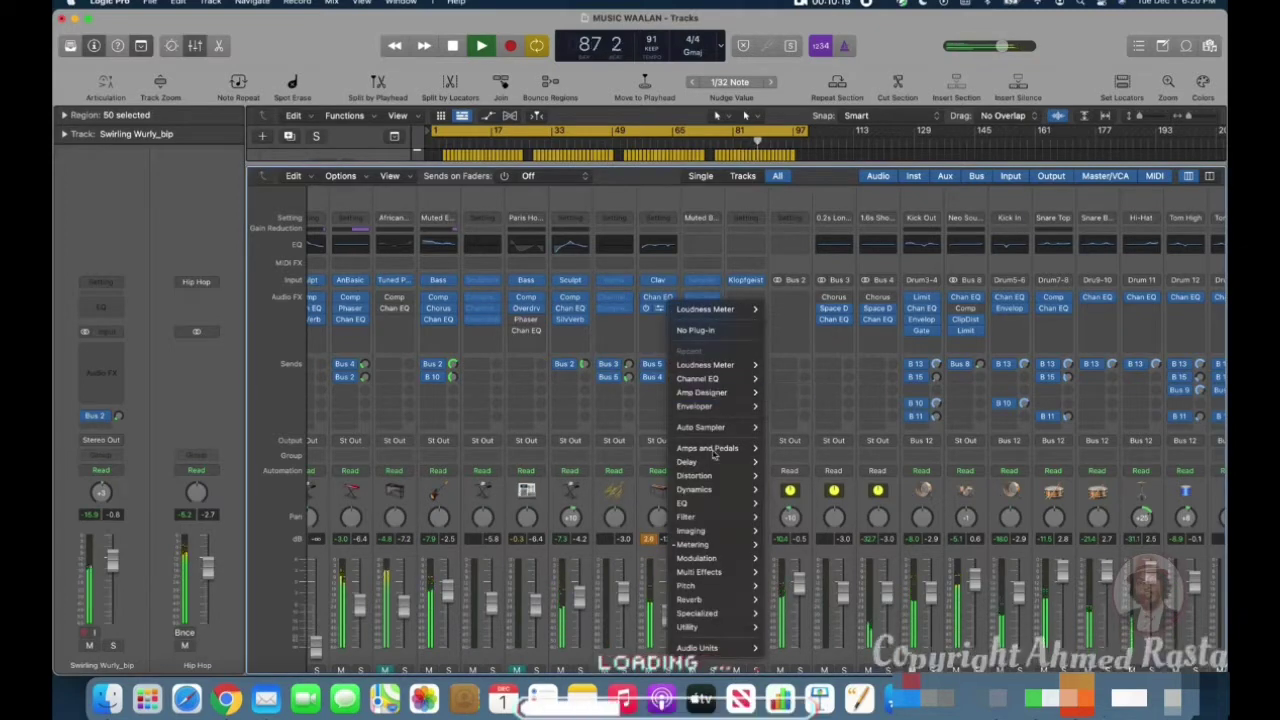
{"action": "mouse_move", "coordinate": [714, 514]}
{"action": "mouse_move", "coordinate": [714, 536]}
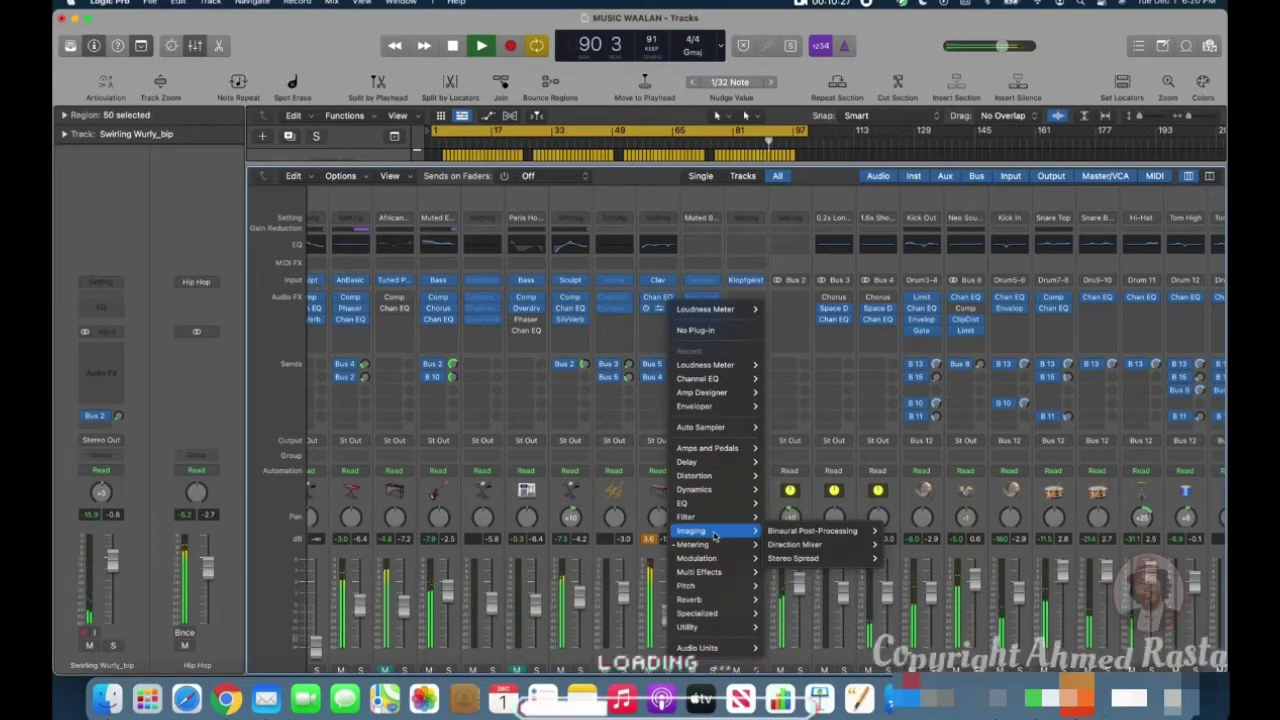
{"action": "mouse_move", "coordinate": [721, 558]}
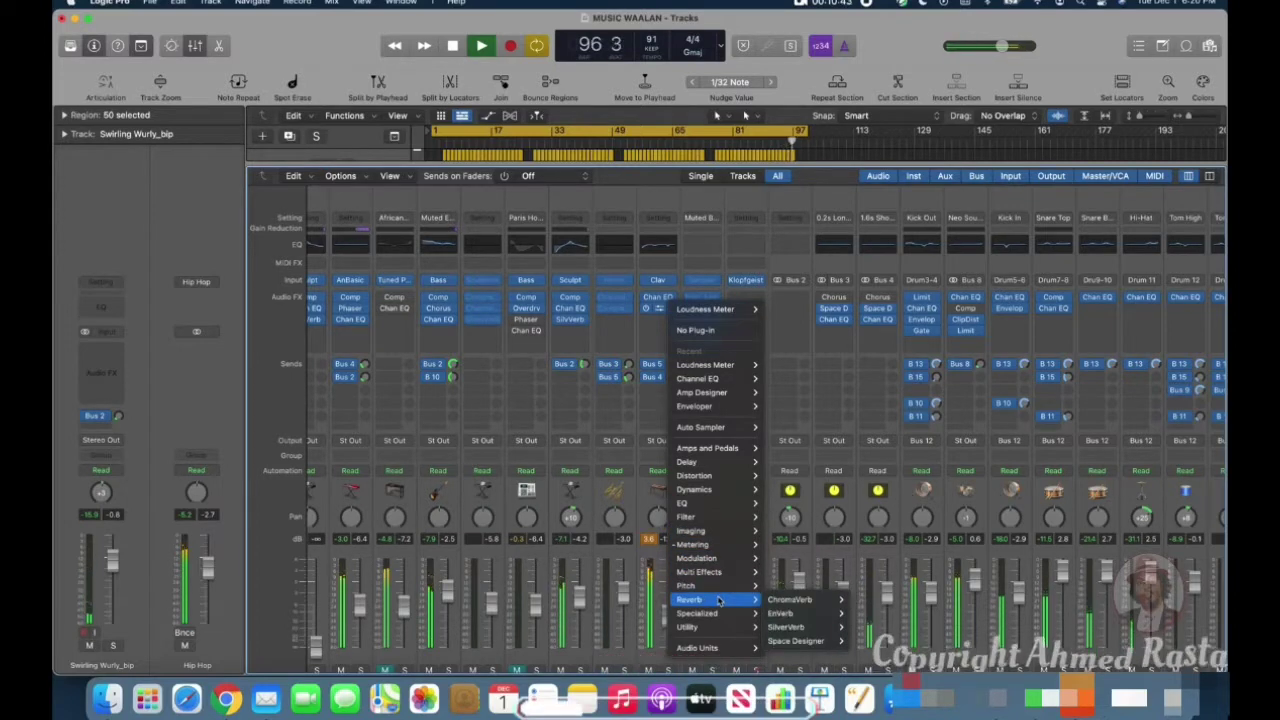
{"action": "mouse_move", "coordinate": [720, 614]}
{"action": "left_click", "coordinate": [725, 408]}
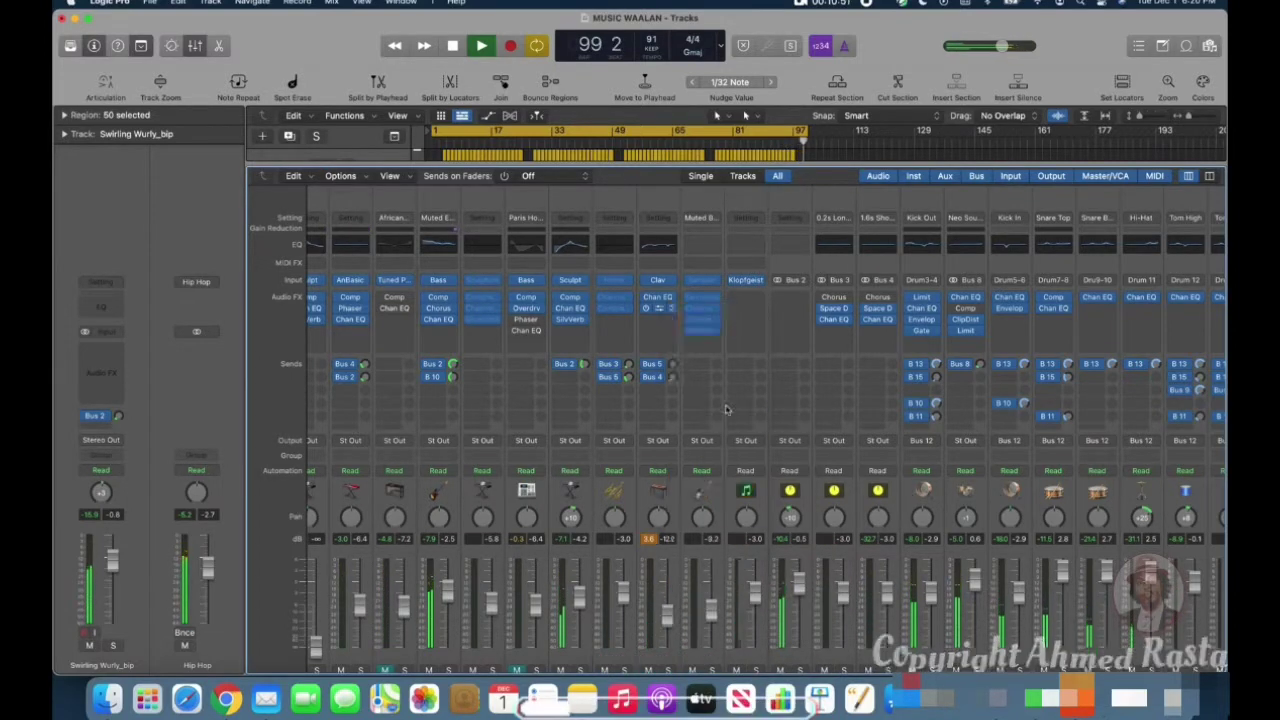
Step: Load the Pumping Reverb preset into the CLAV Enveloper and close its window
{"action": "left_click", "coordinate": [742, 316]}
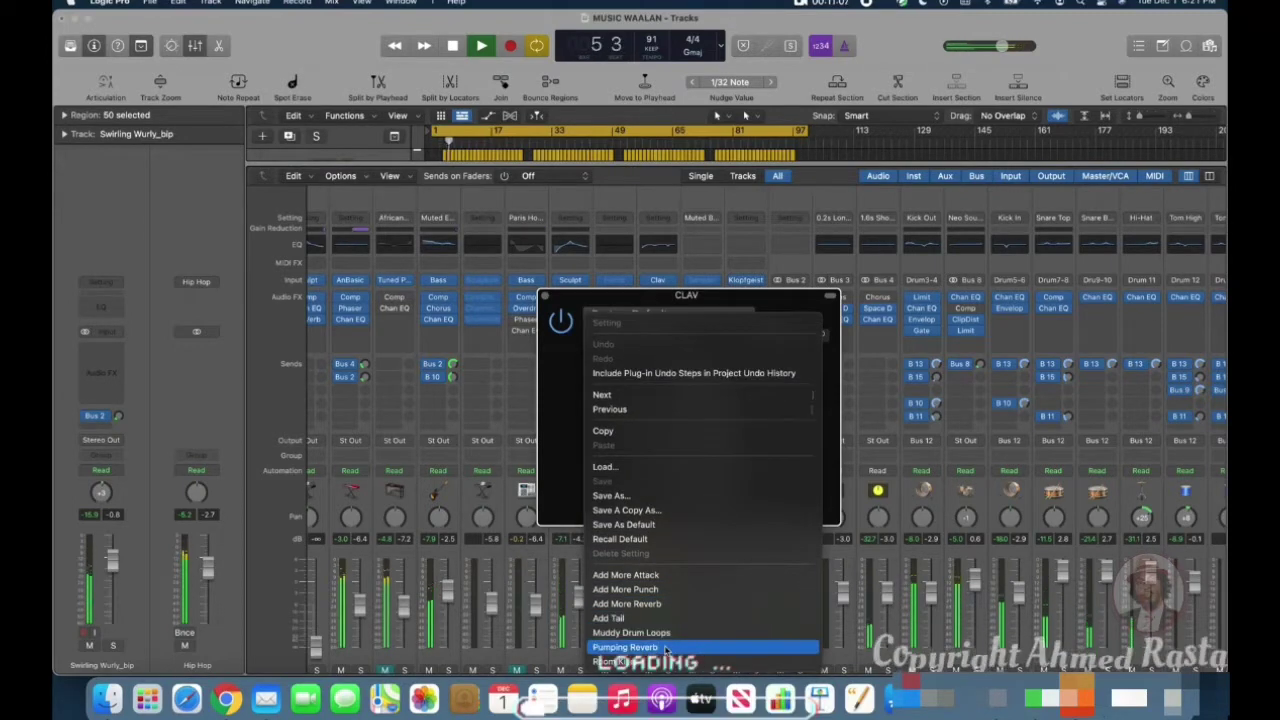
{"action": "left_click", "coordinate": [660, 647]}
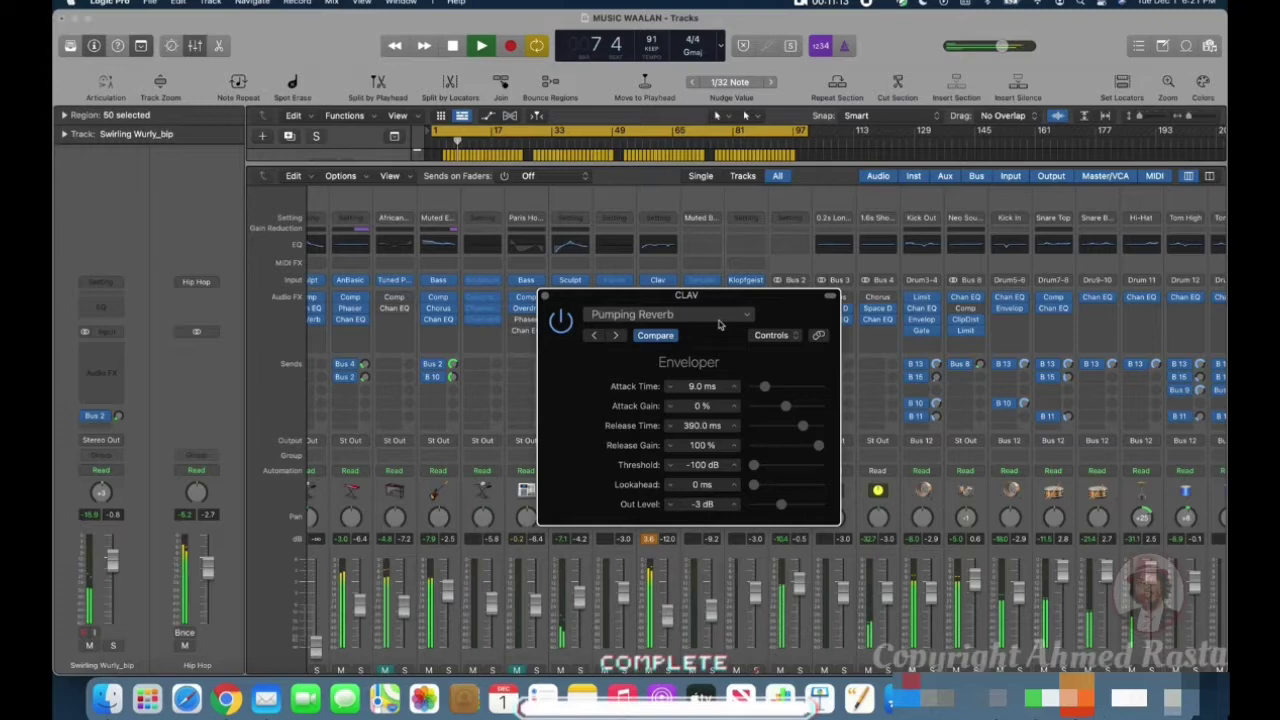
{"action": "left_click", "coordinate": [545, 296]}
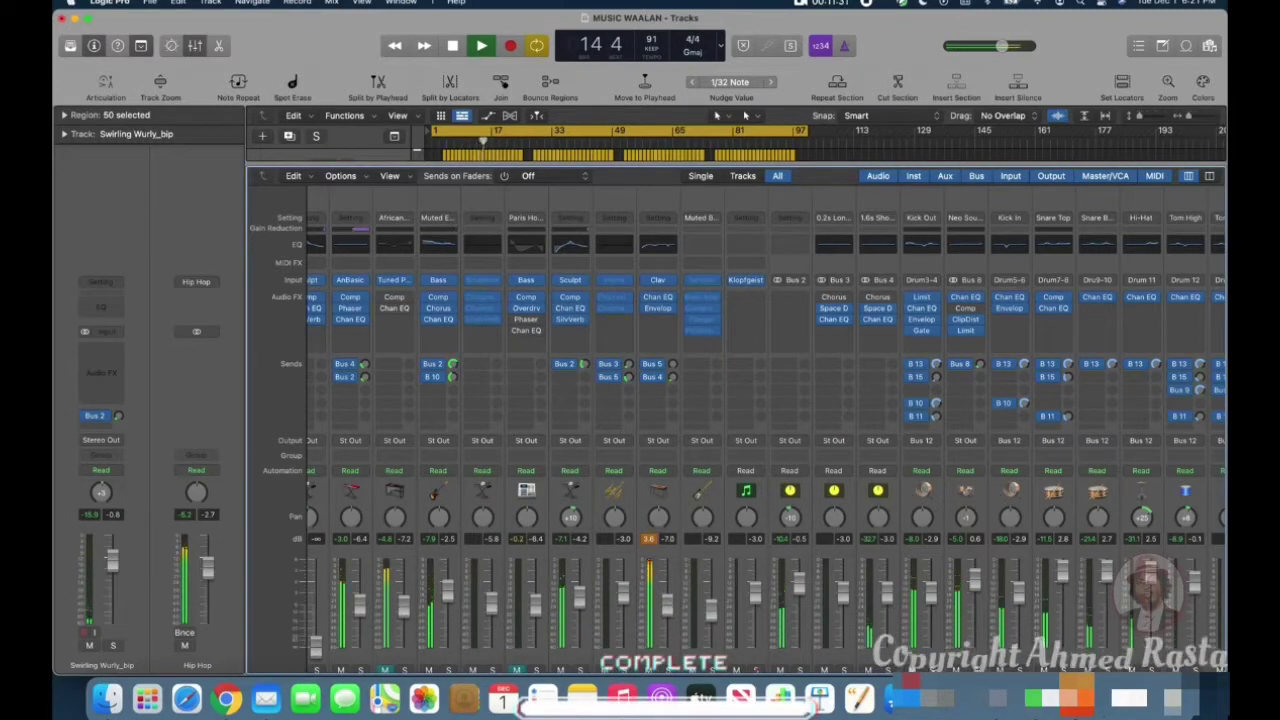
Step: Adjust the Room A drum channel's volume, raising it to 6.0 dB and lowering it again
{"action": "scroll", "coordinate": [562, 618], "scroll_direction": "right", "scroll_amount": 15}
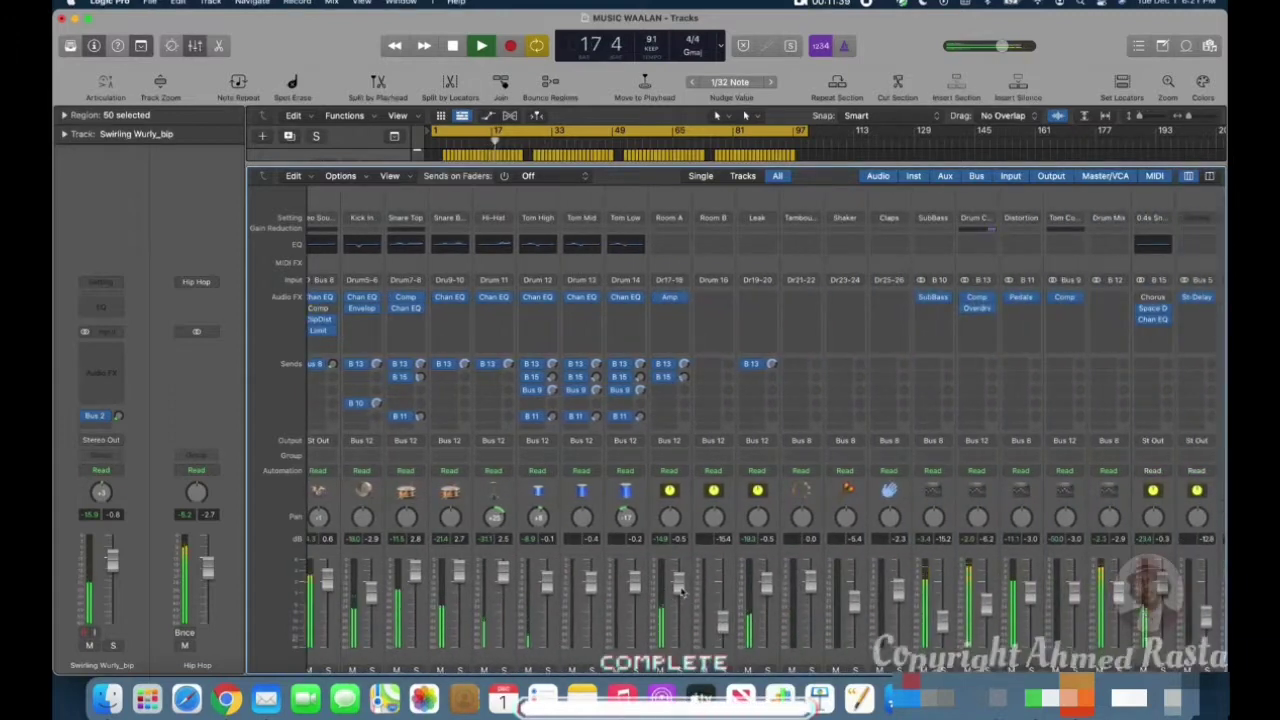
{"action": "left_click_drag", "start_coordinate": [681, 592], "coordinate": [680, 570]}
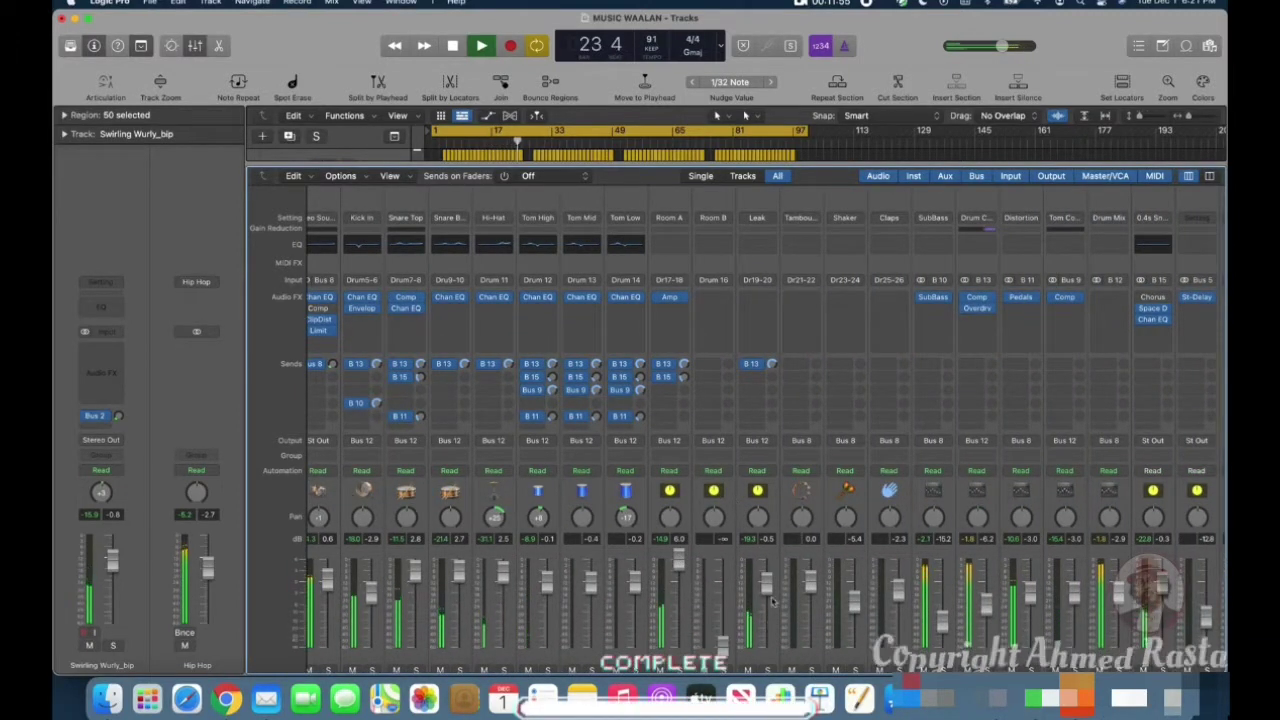
{"action": "left_click_drag", "start_coordinate": [680, 558], "coordinate": [680, 606]}
Step: In the mixer's Tracks view, clear the CLAV peak reading and set the channel's volume to -4.8 dB
{"action": "left_click", "coordinate": [742, 175]}
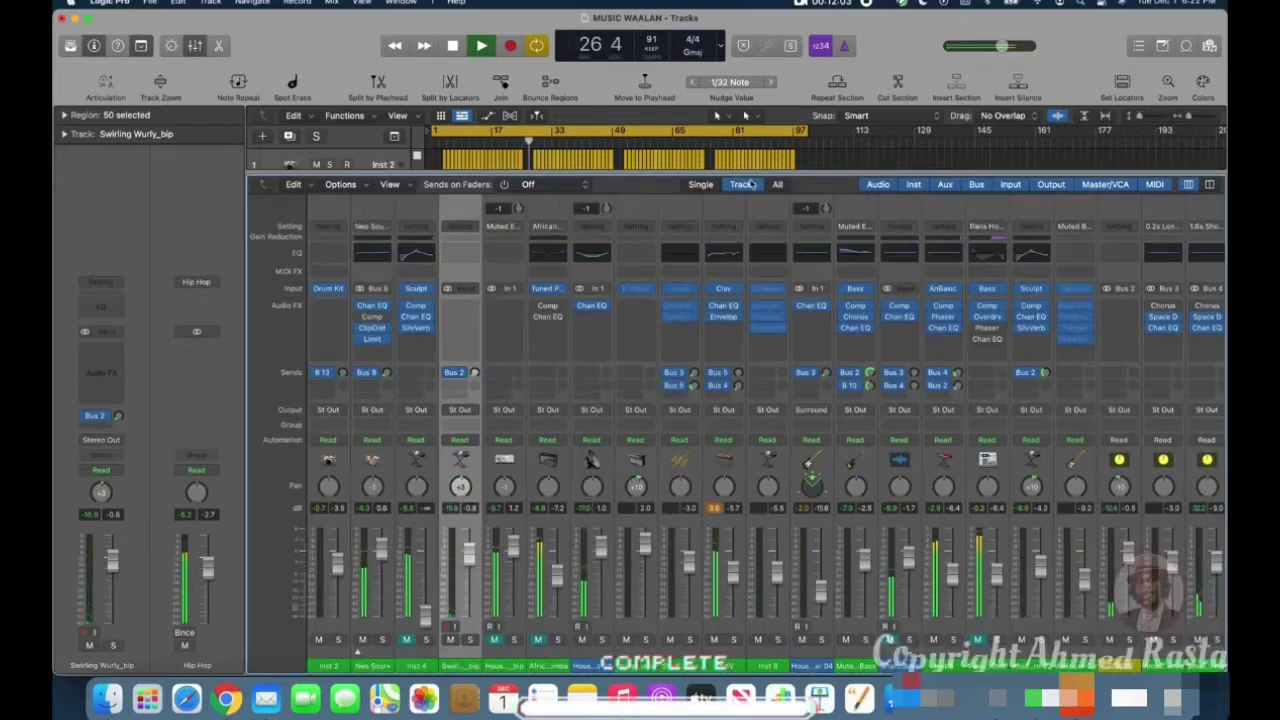
{"action": "left_click", "coordinate": [733, 640]}
{"action": "left_click", "coordinate": [733, 640]}
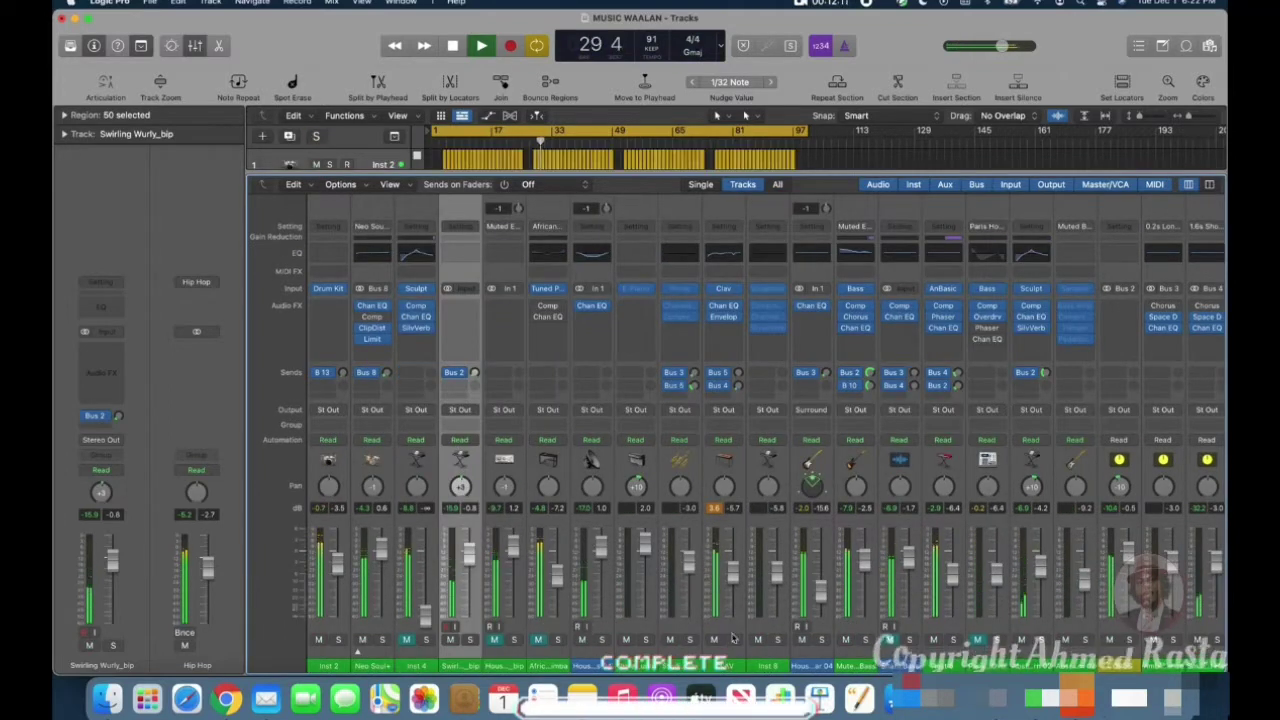
{"action": "left_click", "coordinate": [716, 511]}
{"action": "left_click_drag", "start_coordinate": [733, 586], "coordinate": [733, 575]}
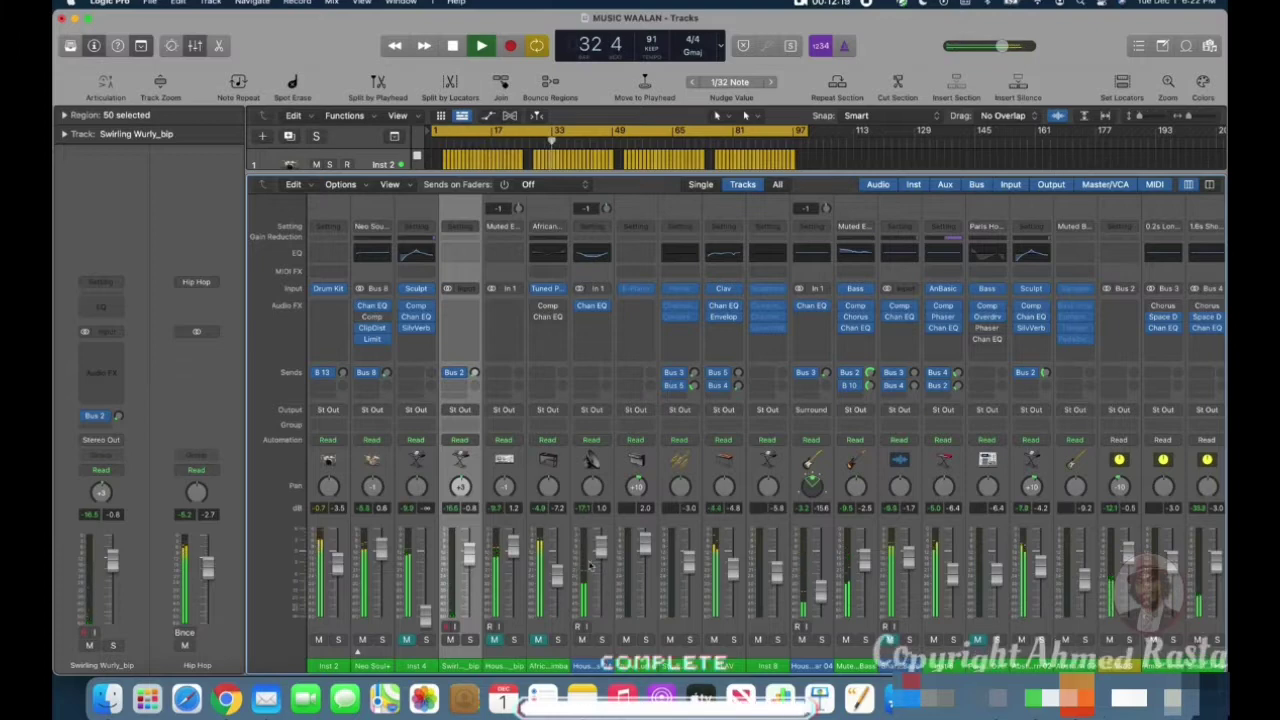
Step: Raise the Inst 4 channel's volume to -18.5 dB
{"action": "scroll", "coordinate": [468, 560], "scroll_direction": "right", "scroll_amount": 5}
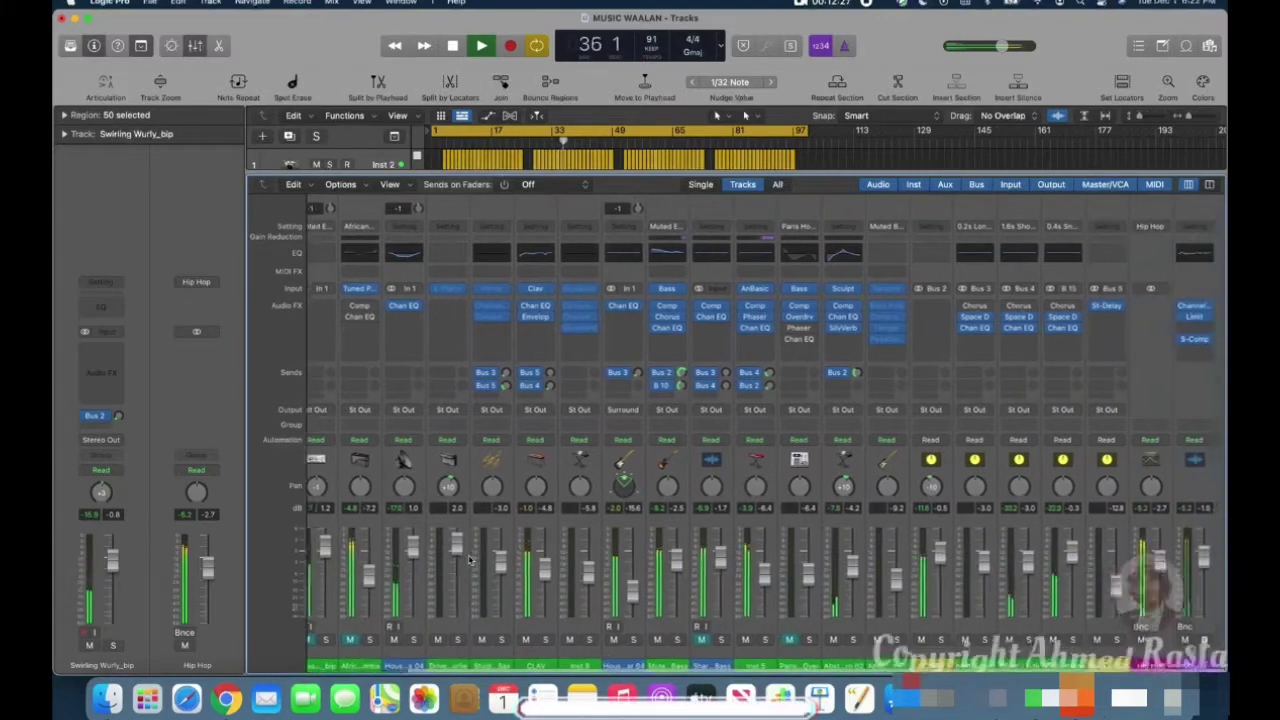
{"action": "scroll", "coordinate": [468, 560], "scroll_direction": "left", "scroll_amount": 4}
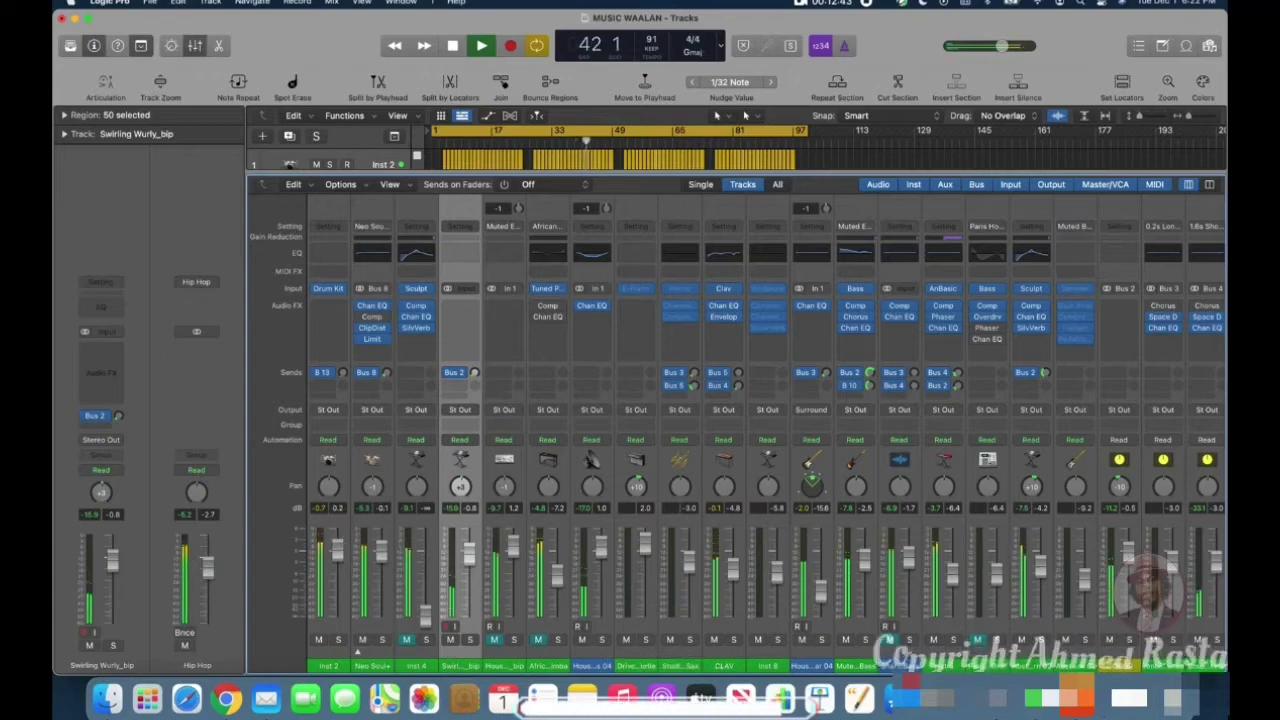
{"action": "left_click_drag", "start_coordinate": [426, 548], "coordinate": [426, 597]}
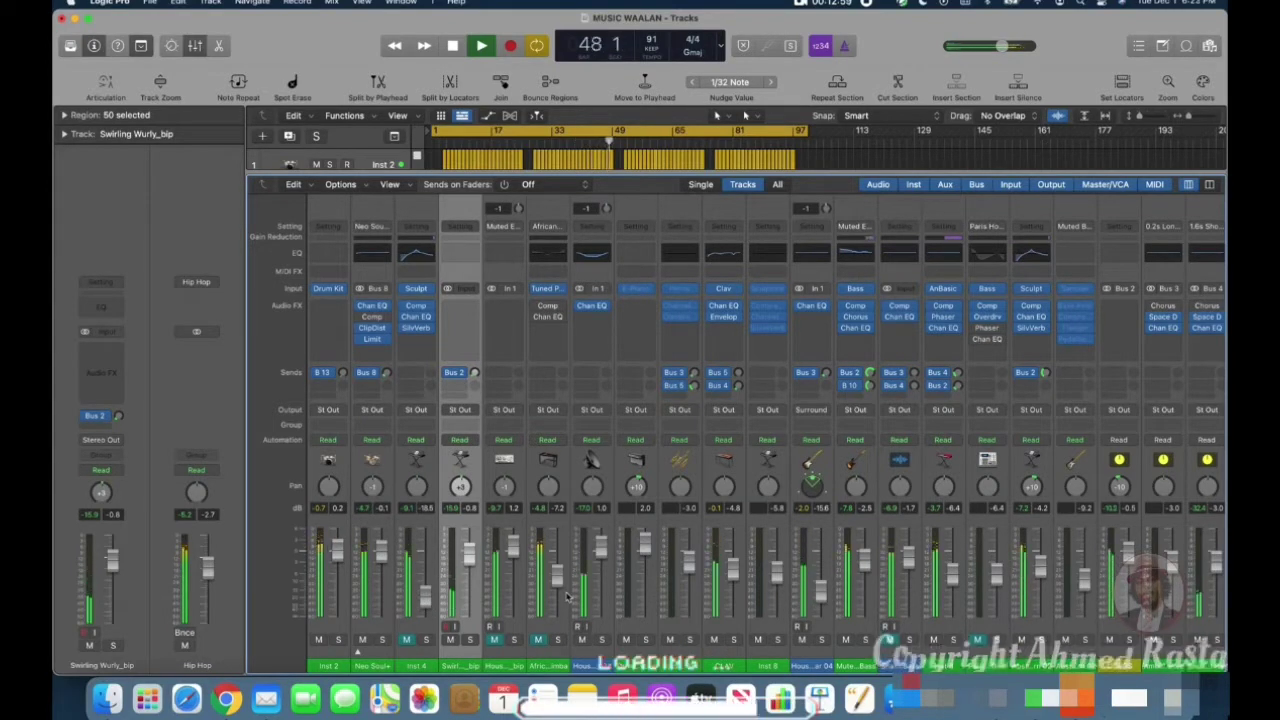
Step: Hide the mixer and set the volume of the Inst 5 track (track 35) to -0.2 dB
{"action": "scroll", "coordinate": [567, 597], "scroll_direction": "right", "scroll_amount": 4}
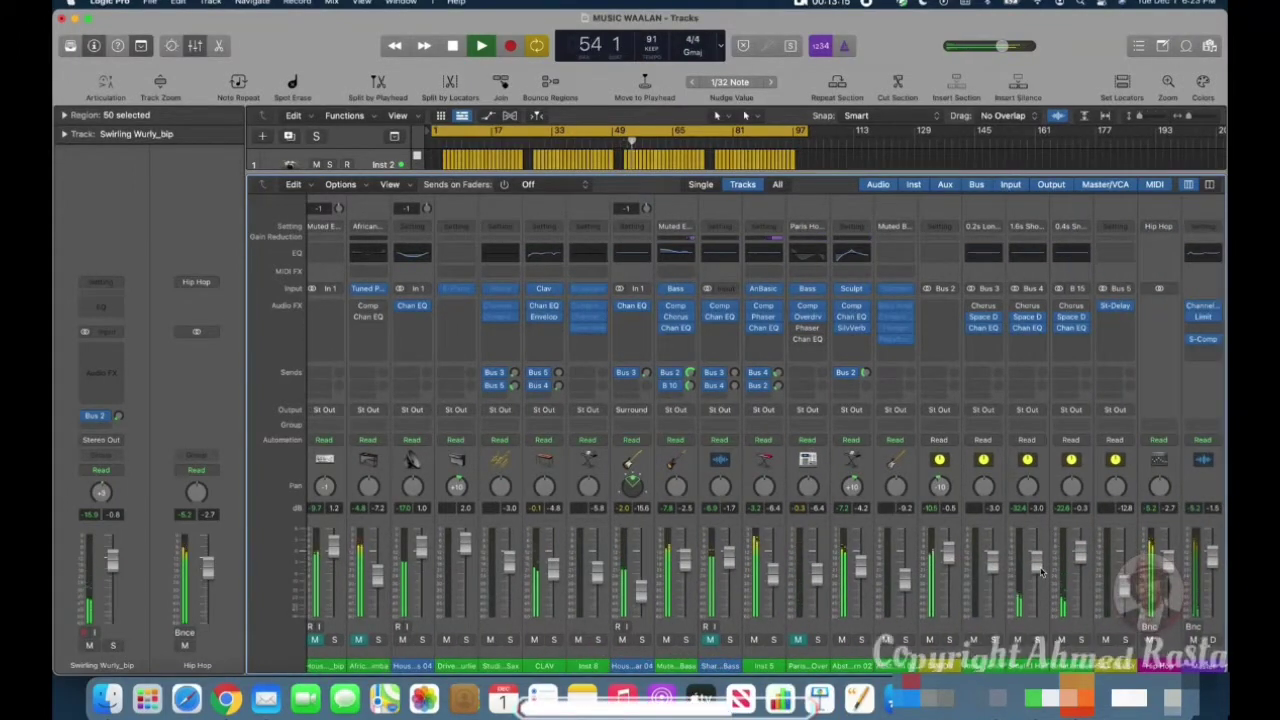
{"action": "key", "text": "x"}
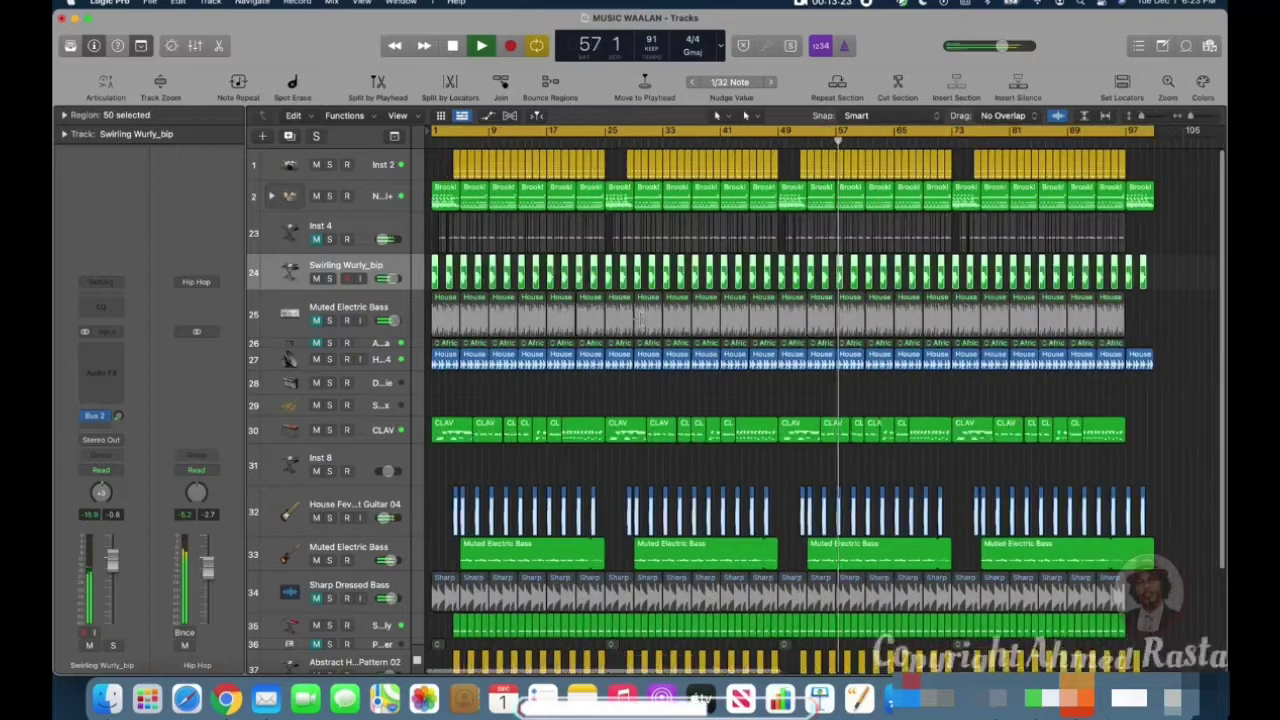
{"action": "scroll", "coordinate": [640, 318], "scroll_direction": "down", "scroll_amount": 5}
{"action": "scroll", "coordinate": [640, 318], "scroll_direction": "up", "scroll_amount": 5}
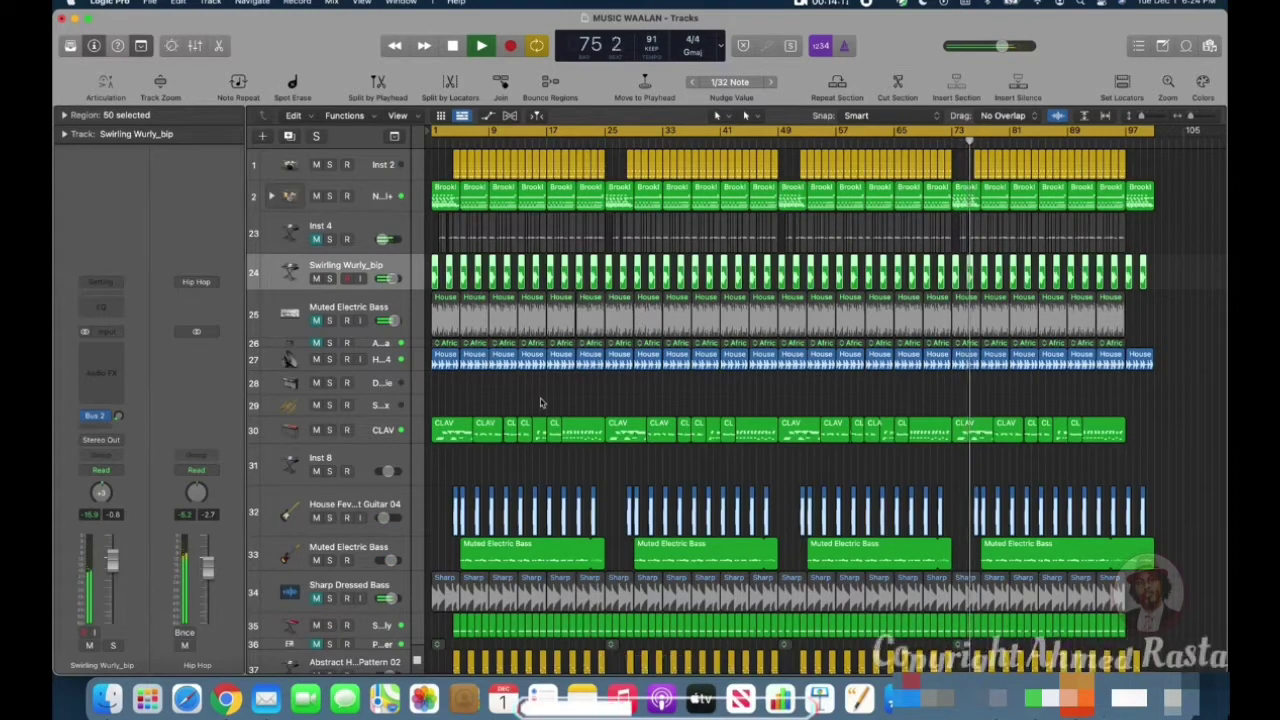
{"action": "scroll", "coordinate": [537, 400], "scroll_direction": "down", "scroll_amount": 3}
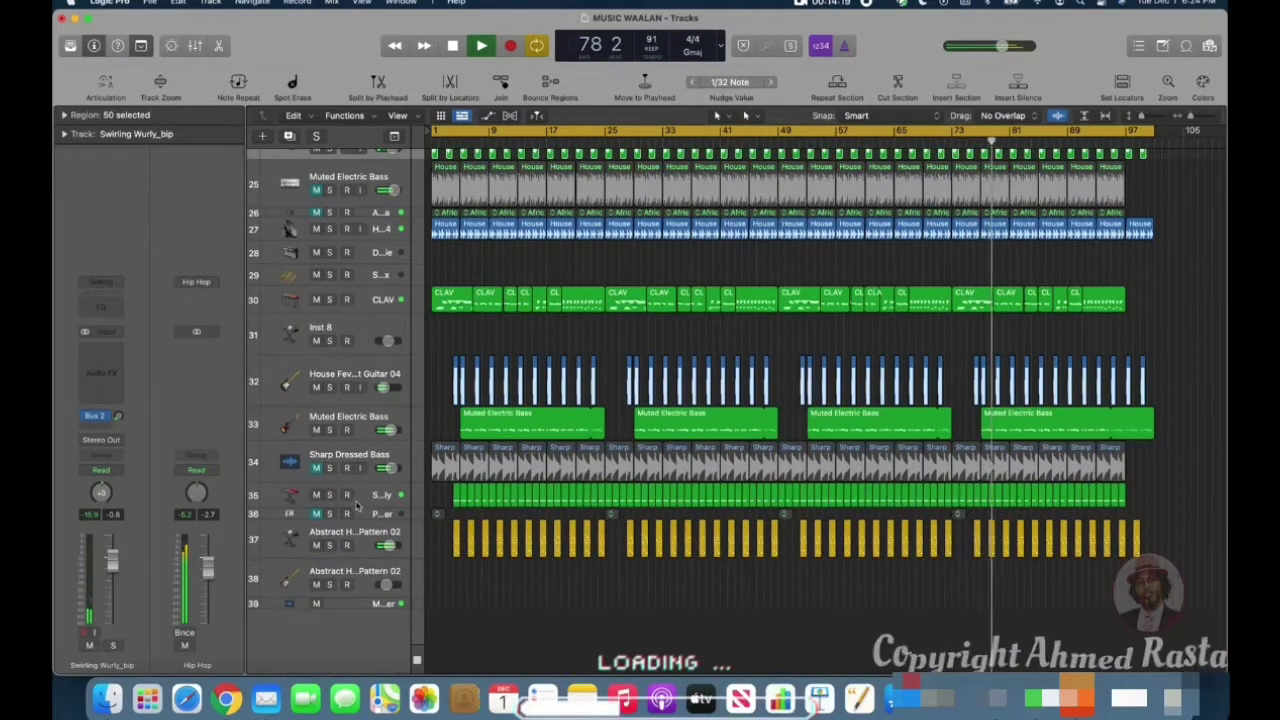
{"action": "left_click", "coordinate": [405, 494]}
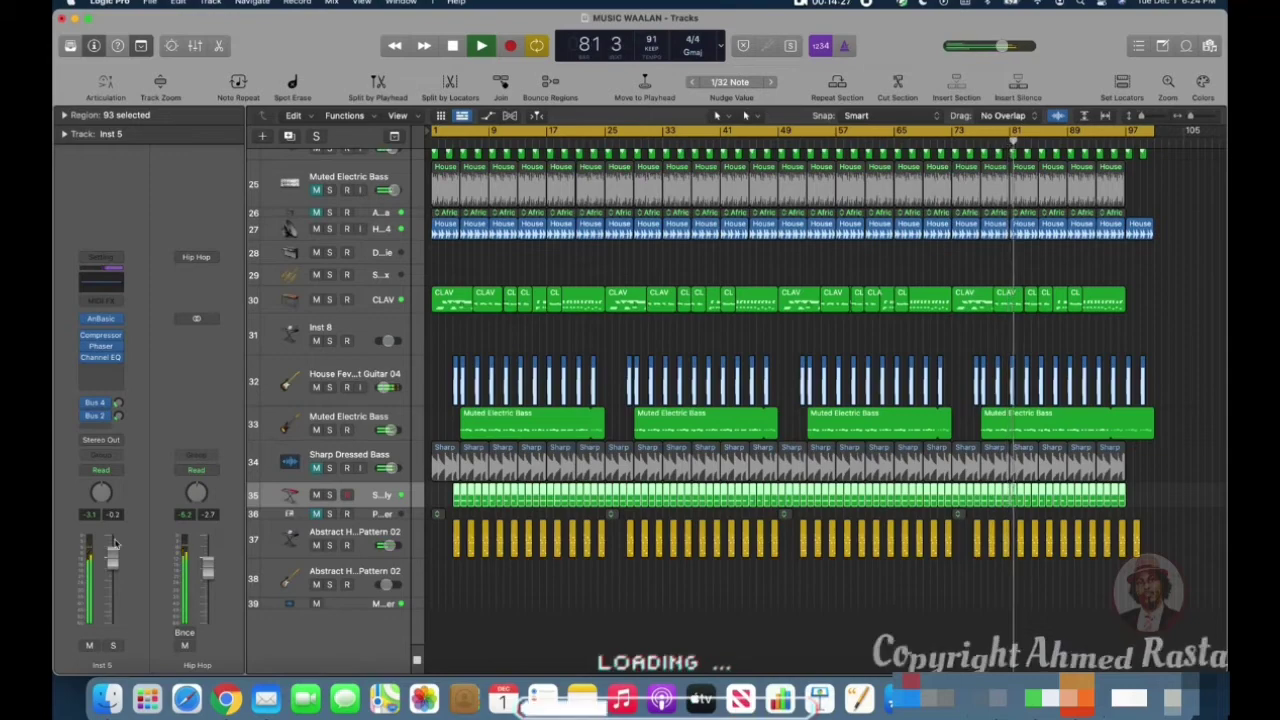
{"action": "scroll", "coordinate": [365, 540], "scroll_direction": "up", "scroll_amount": 3}
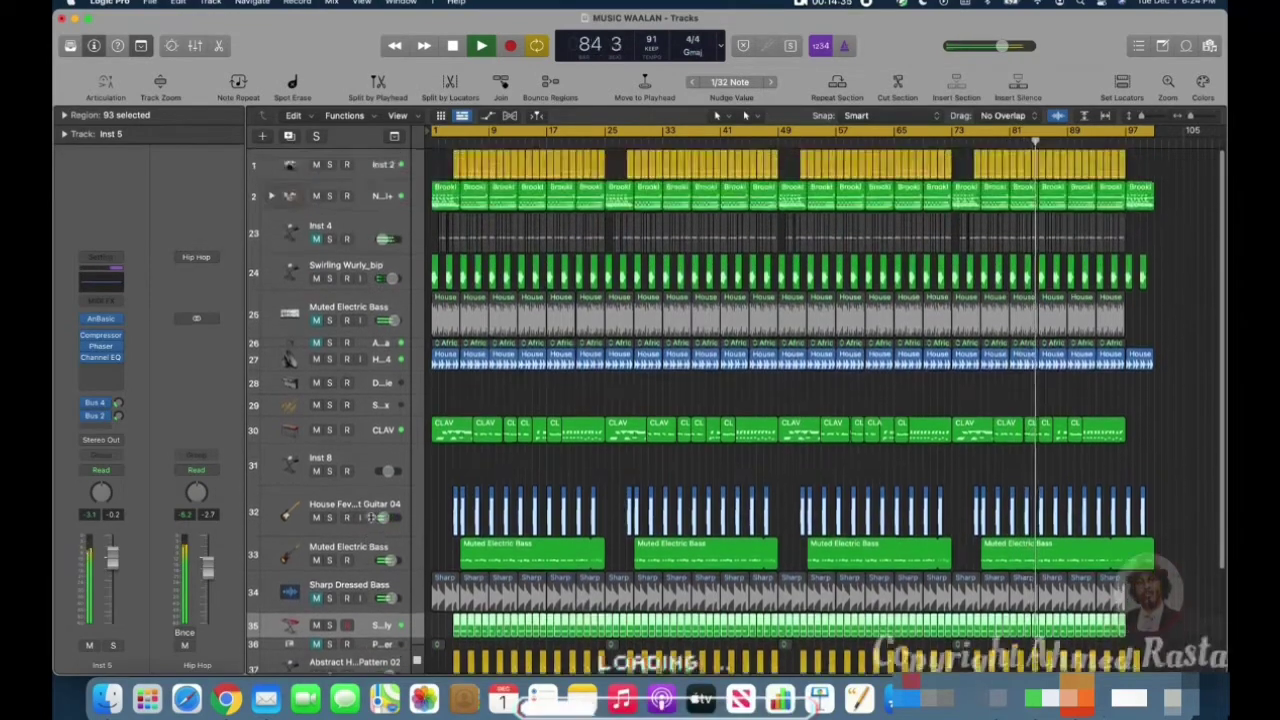
Step: Set the Swirling Wurly_bip track's volume to 3.3 dB and adjust its Bus 2 send level
{"action": "left_click", "coordinate": [360, 272]}
{"action": "left_click_drag", "start_coordinate": [115, 567], "coordinate": [113, 551]}
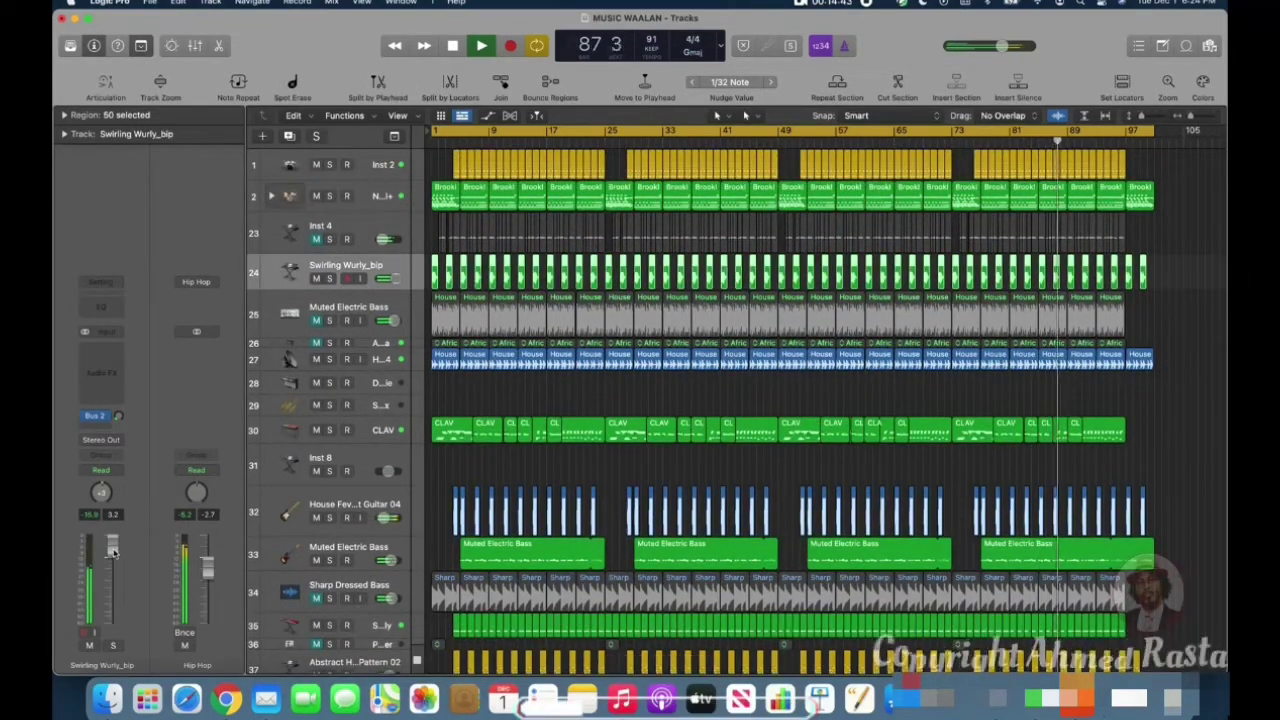
{"action": "left_click", "coordinate": [117, 418]}
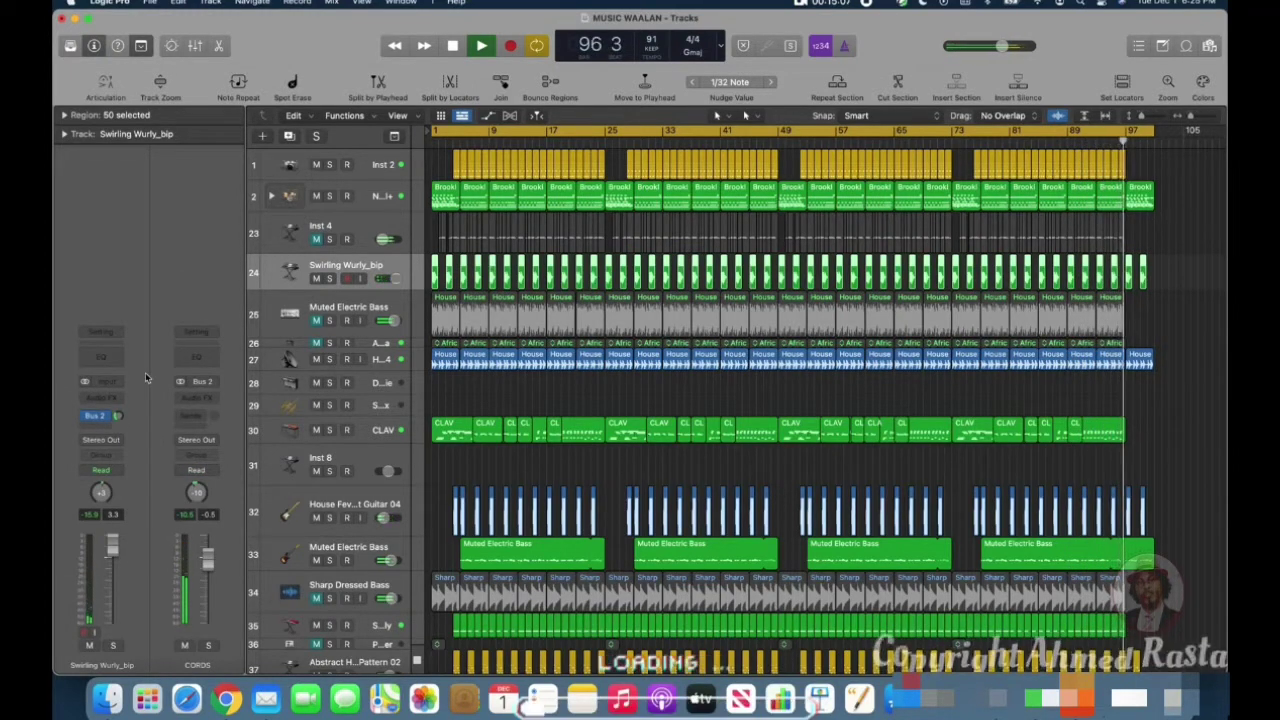
{"action": "left_click_drag", "start_coordinate": [118, 415], "coordinate": [143, 427]}
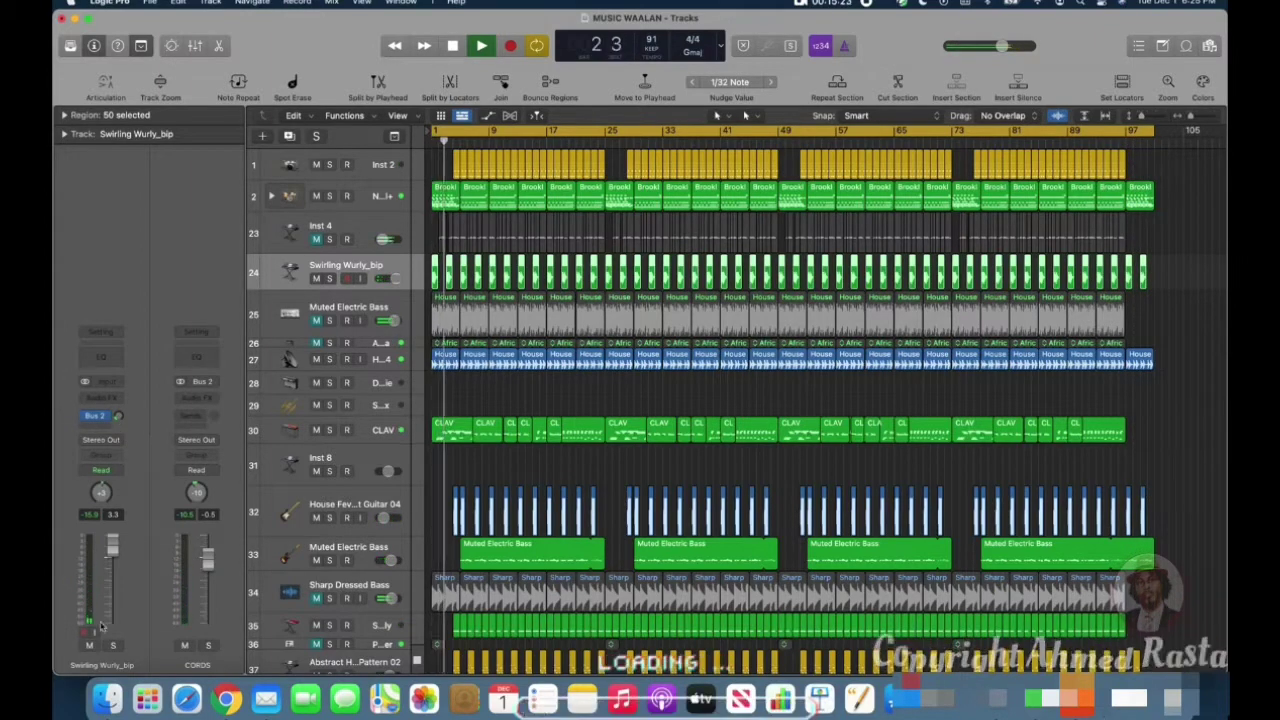
Step: Raise the volume of the Muted Electric Bass on track 33 to 3.2 dB
{"action": "left_click", "coordinate": [364, 553]}
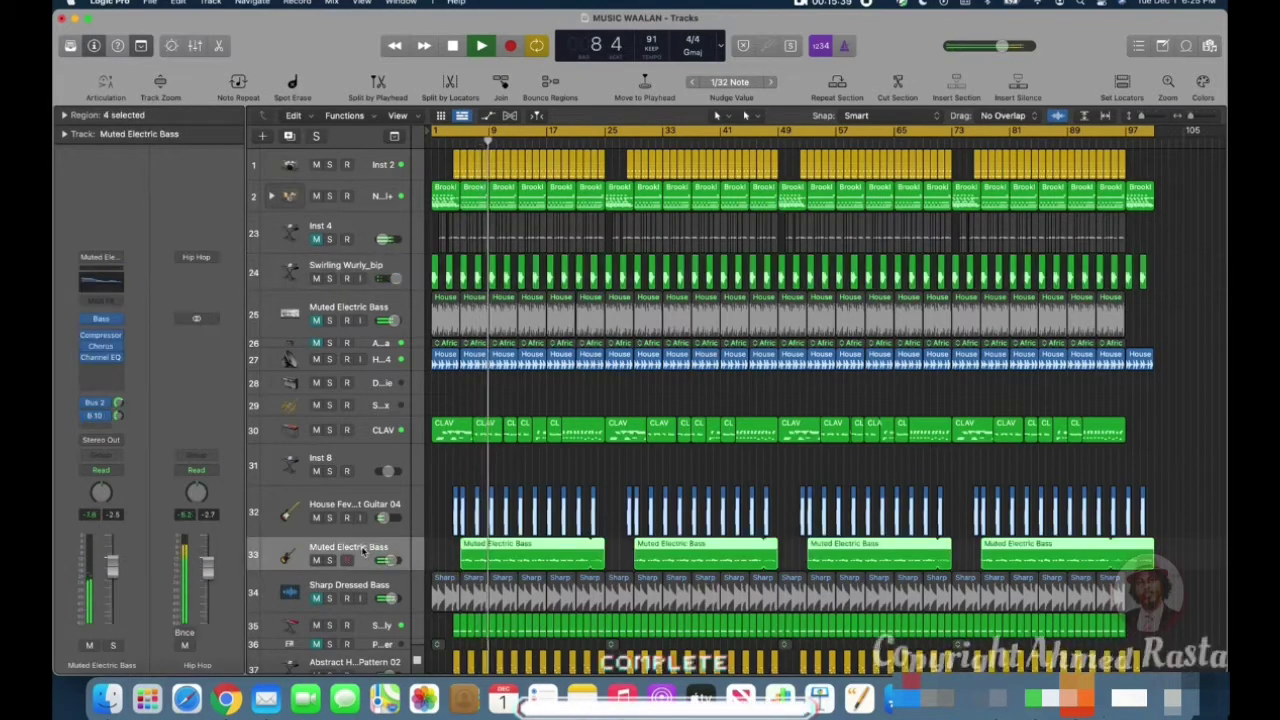
{"action": "scroll", "coordinate": [364, 553], "scroll_direction": "down", "scroll_amount": 3}
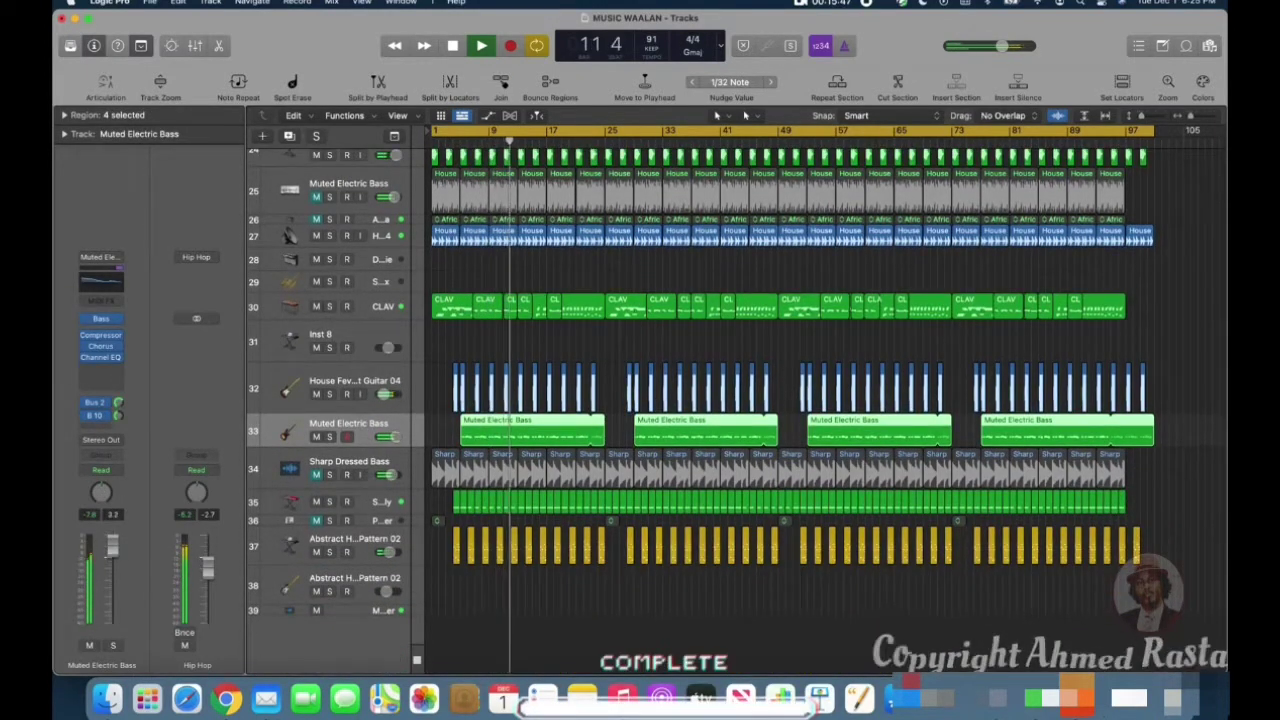